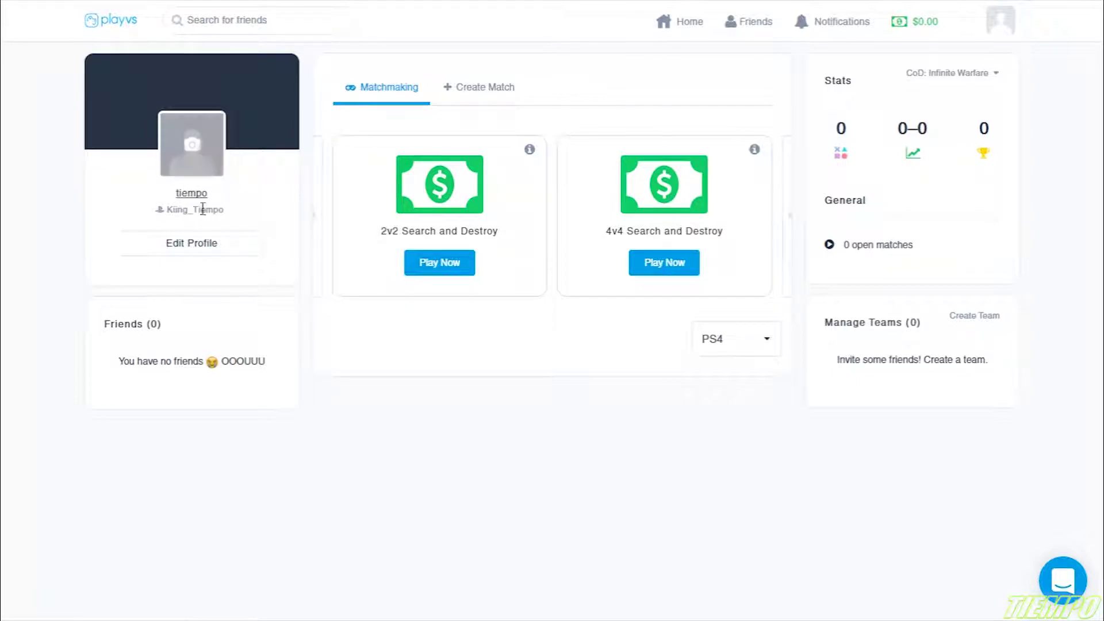
- Open the profile editor and try out editing the username by deleting and retyping its last letter
{"action": "left_click", "coordinate": [202, 252]}
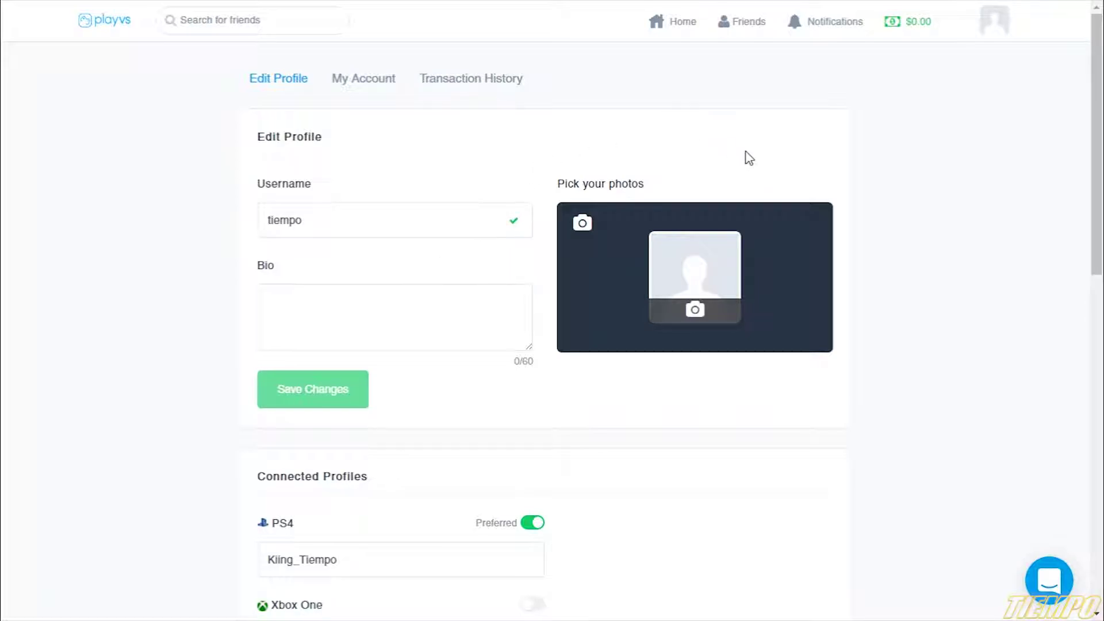
{"action": "left_click_drag", "start_coordinate": [1102, 161], "coordinate": [809, 133]}
{"action": "left_click", "coordinate": [425, 225]}
{"action": "key", "text": "BackSpace"}
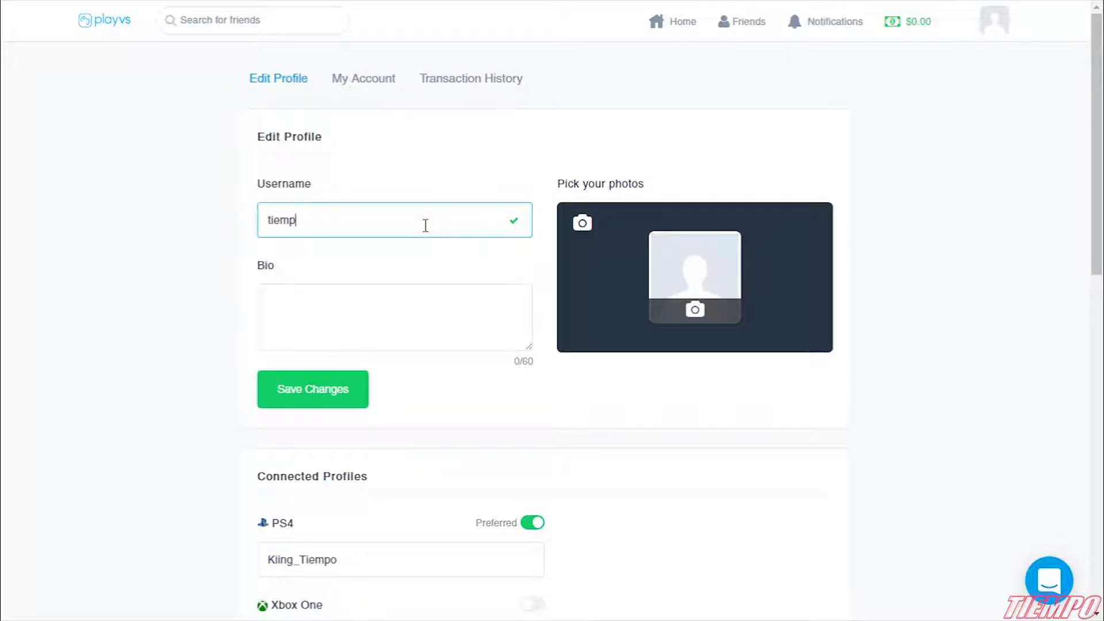
{"action": "type", "text": "o"}
{"action": "left_click", "coordinate": [591, 252]}
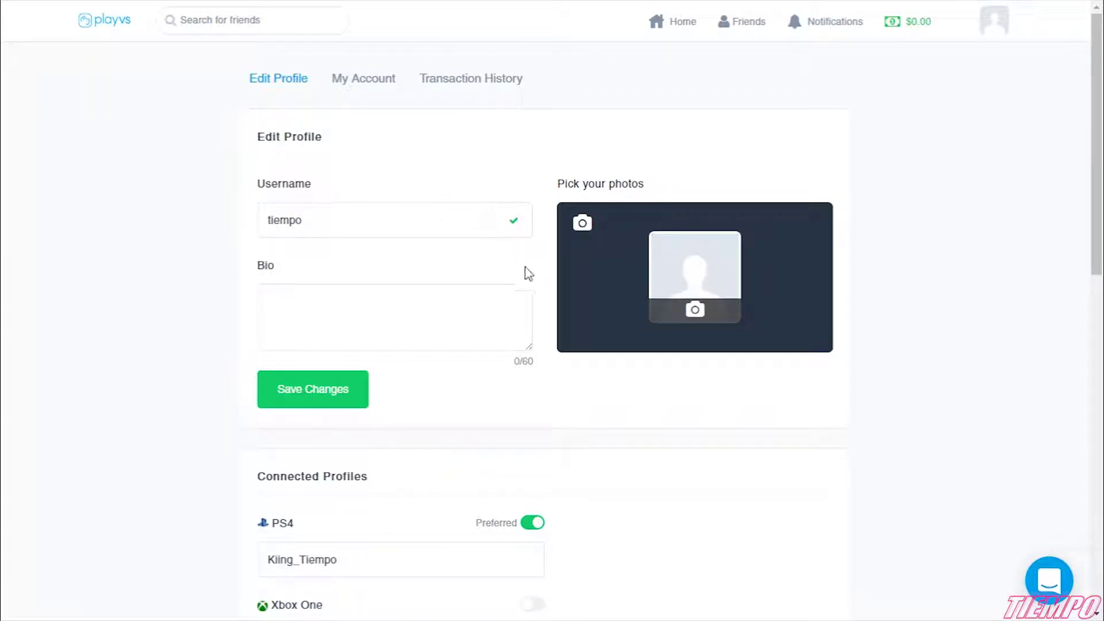
- Look through the bio, profile photos and connected profiles in the profile settings
{"action": "left_click", "coordinate": [504, 318]}
{"action": "left_click_drag", "start_coordinate": [913, 231], "coordinate": [707, 291]}
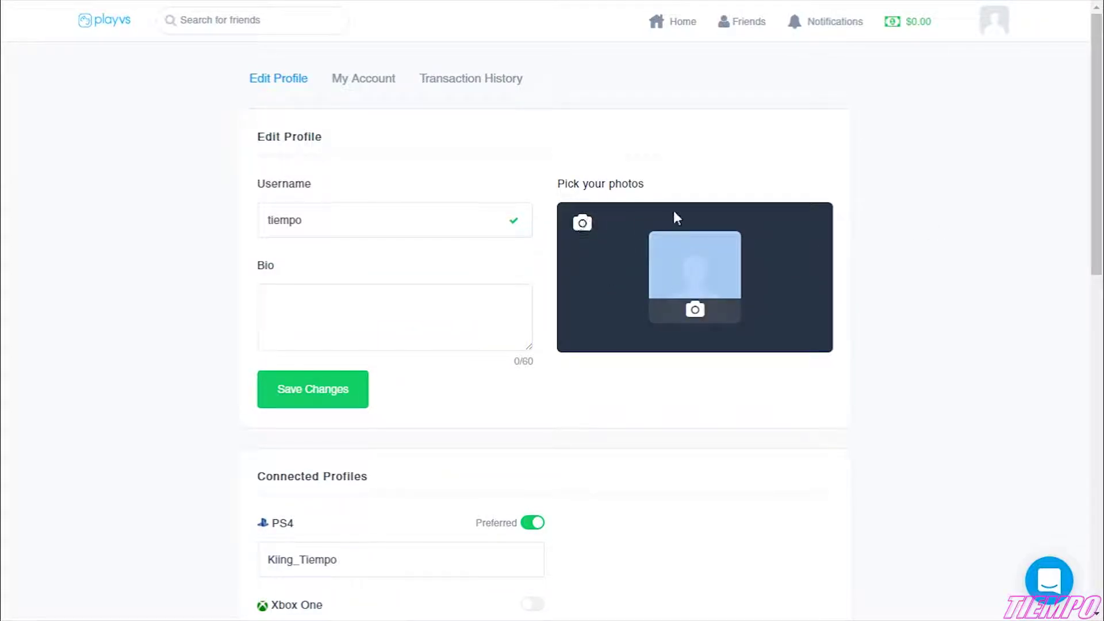
{"action": "left_click_drag", "start_coordinate": [1095, 203], "coordinate": [1042, 500]}
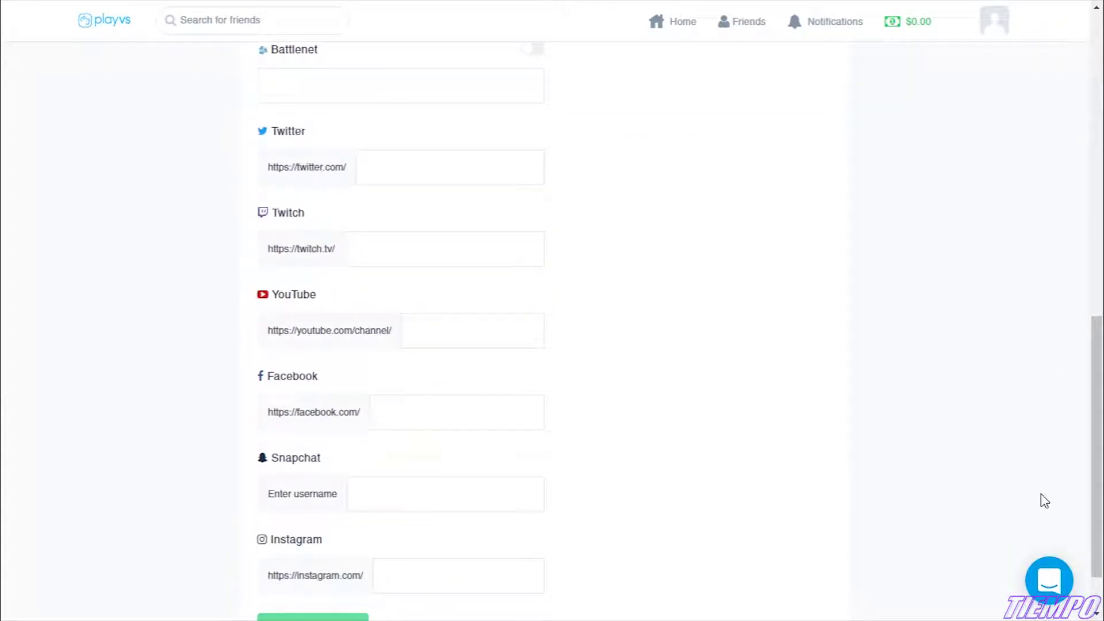
{"action": "left_click_drag", "start_coordinate": [1102, 460], "coordinate": [1098, 507]}
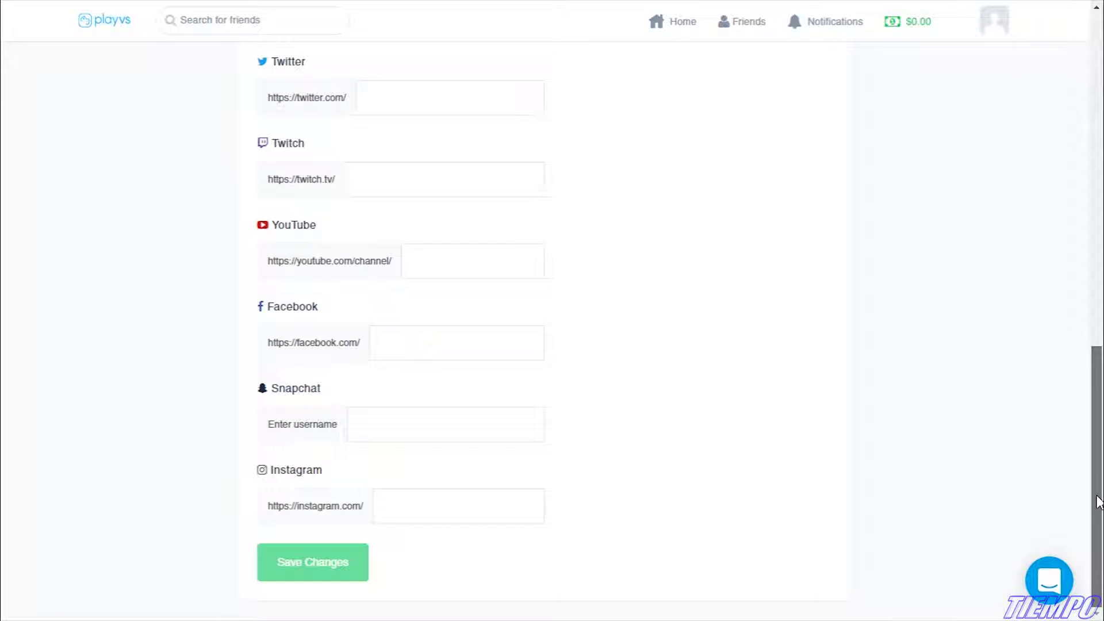
{"action": "left_click_drag", "start_coordinate": [1101, 498], "coordinate": [1002, 52]}
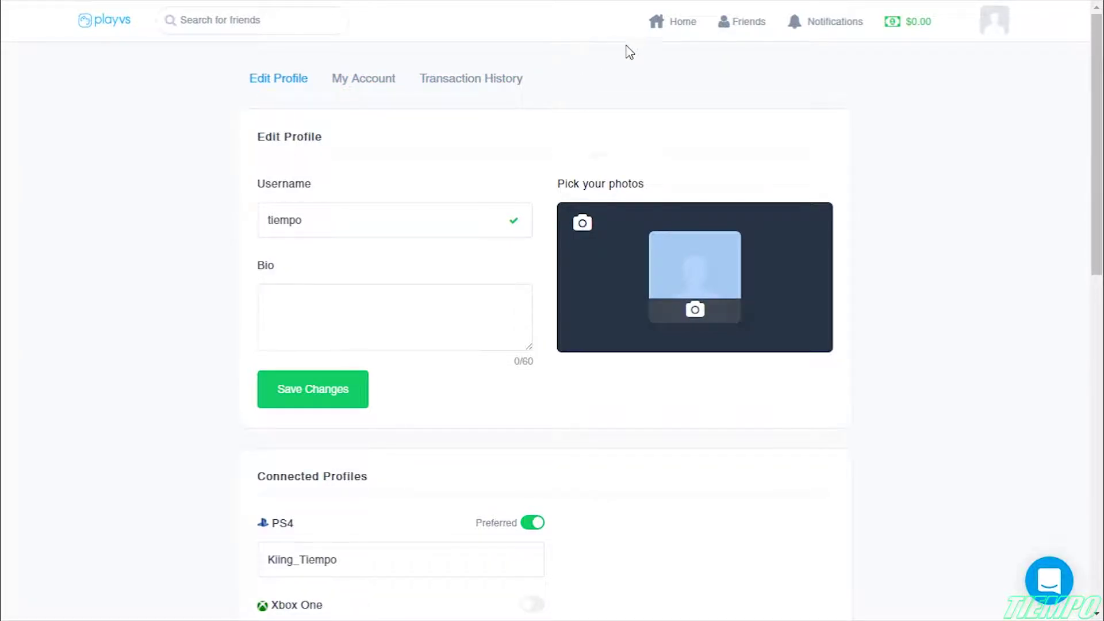
- View the account's transaction history, then return through the profile editor to the home page
{"action": "left_click", "coordinate": [484, 91]}
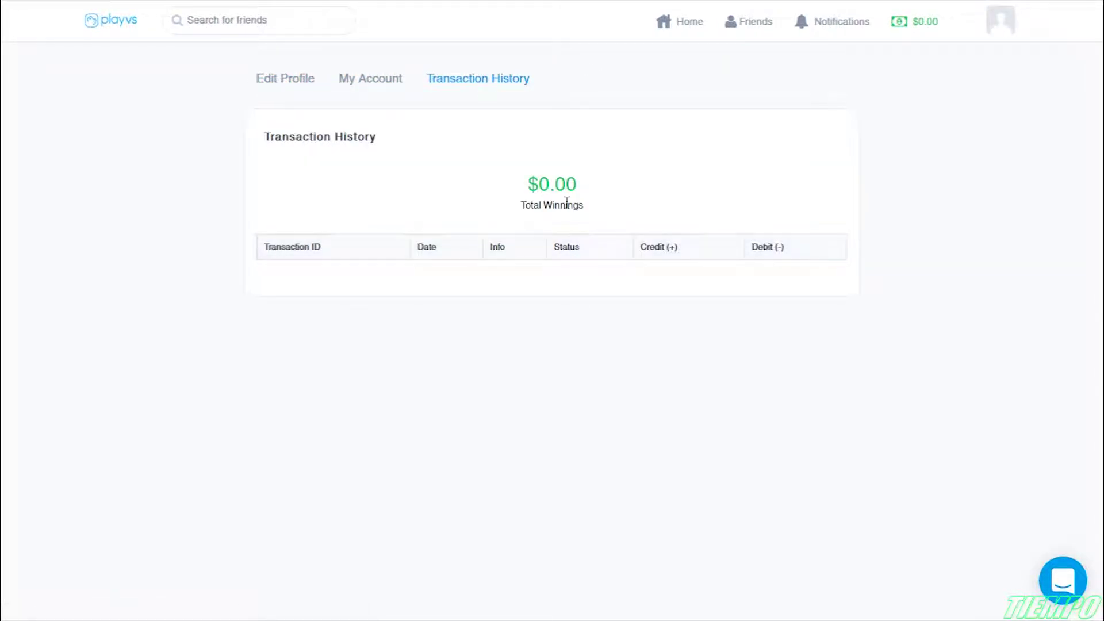
{"action": "left_click", "coordinate": [281, 81]}
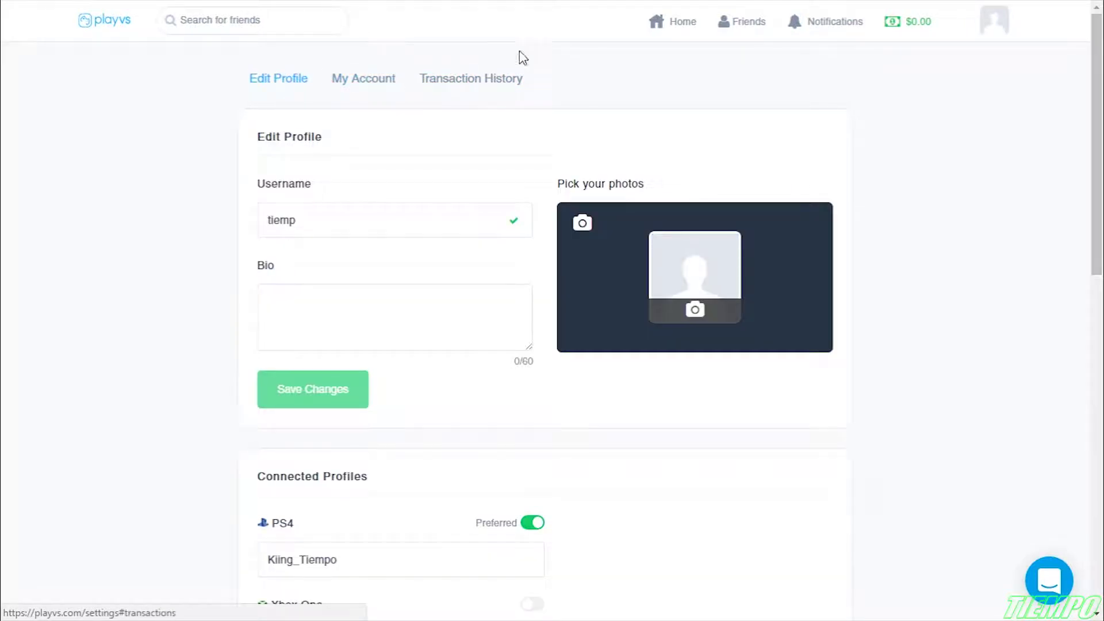
{"action": "left_click", "coordinate": [669, 24]}
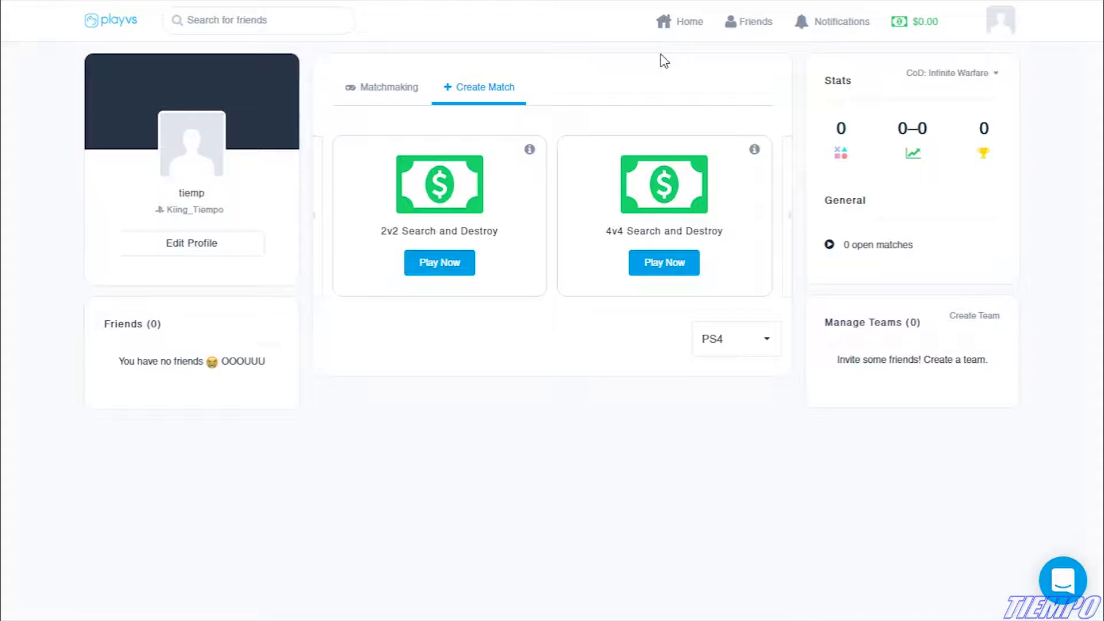
- Examine the match details of the Search and Destroy offers and the games listed for matchmaking
{"action": "left_click", "coordinate": [530, 151]}
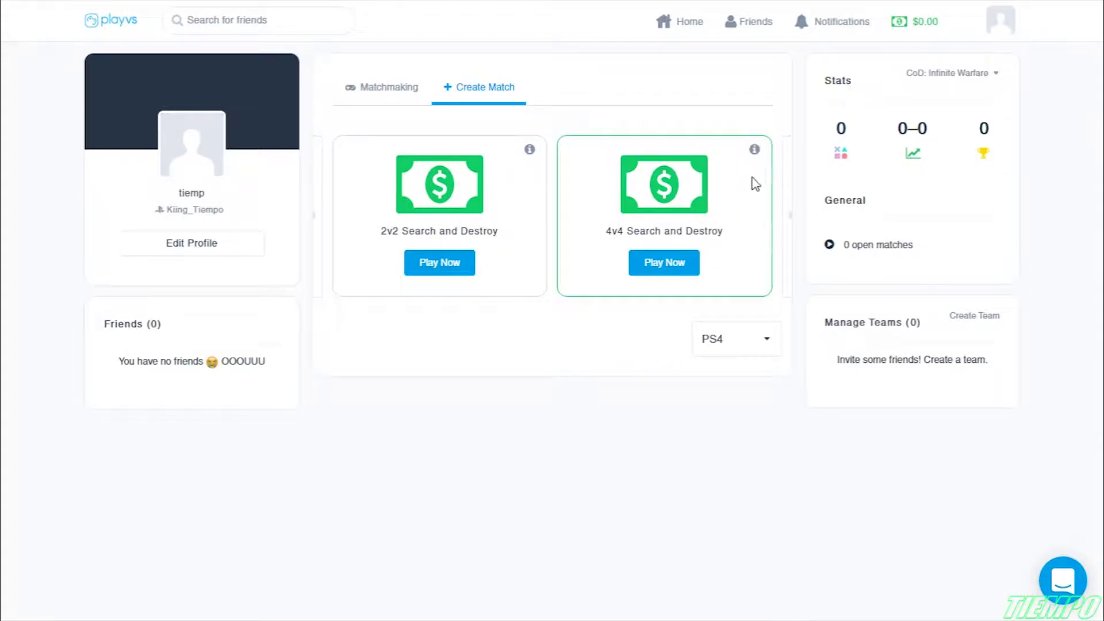
{"action": "mouse_move", "coordinate": [754, 151]}
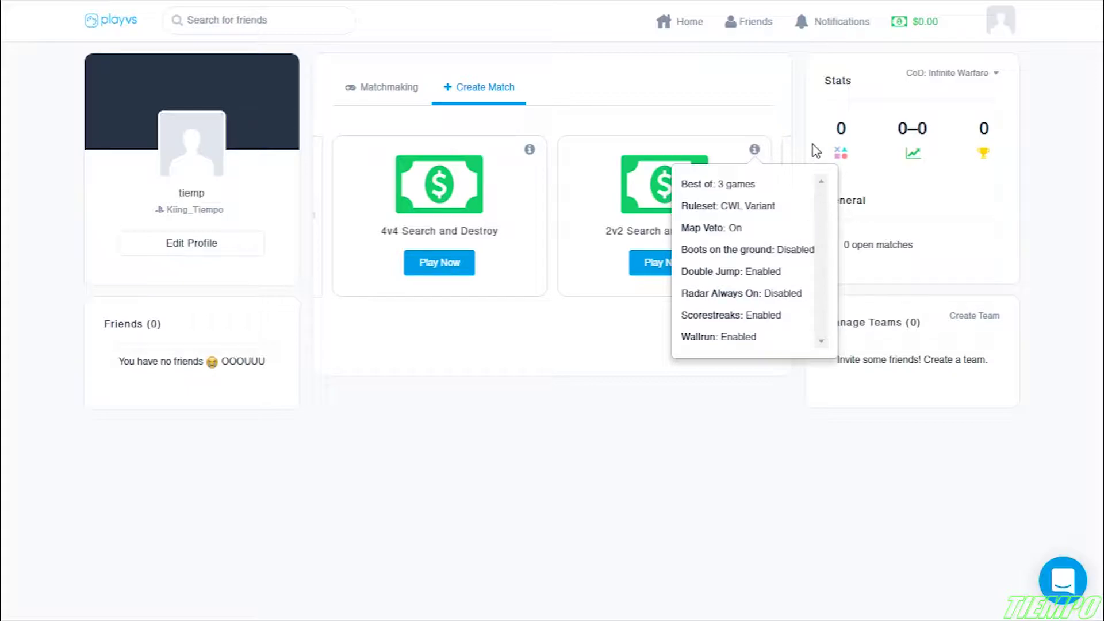
{"action": "left_click", "coordinate": [800, 113]}
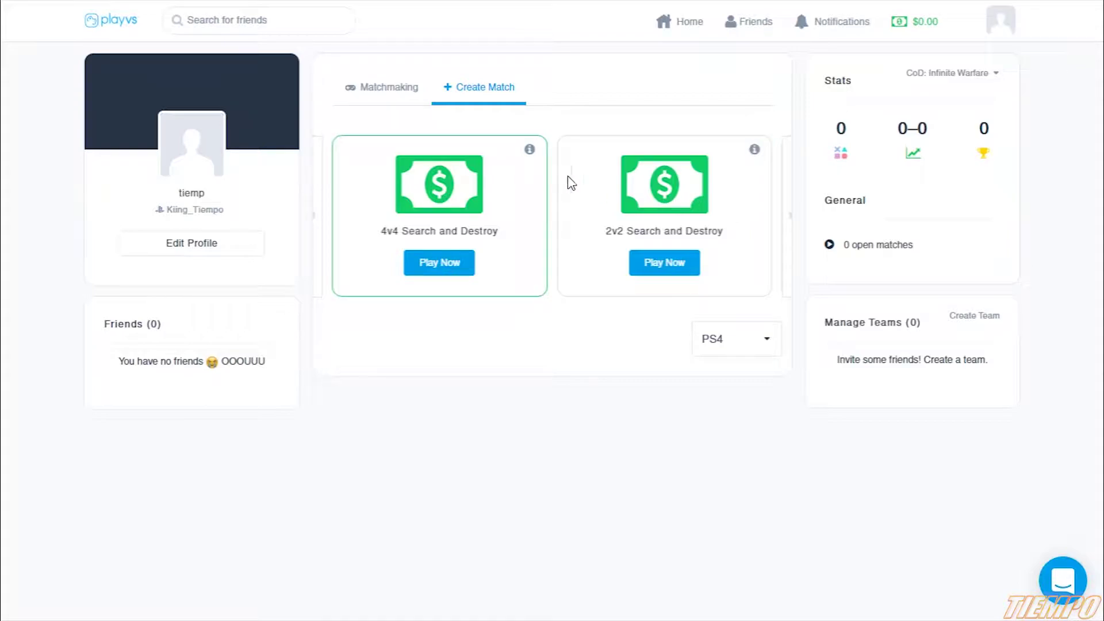
{"action": "left_click", "coordinate": [388, 98]}
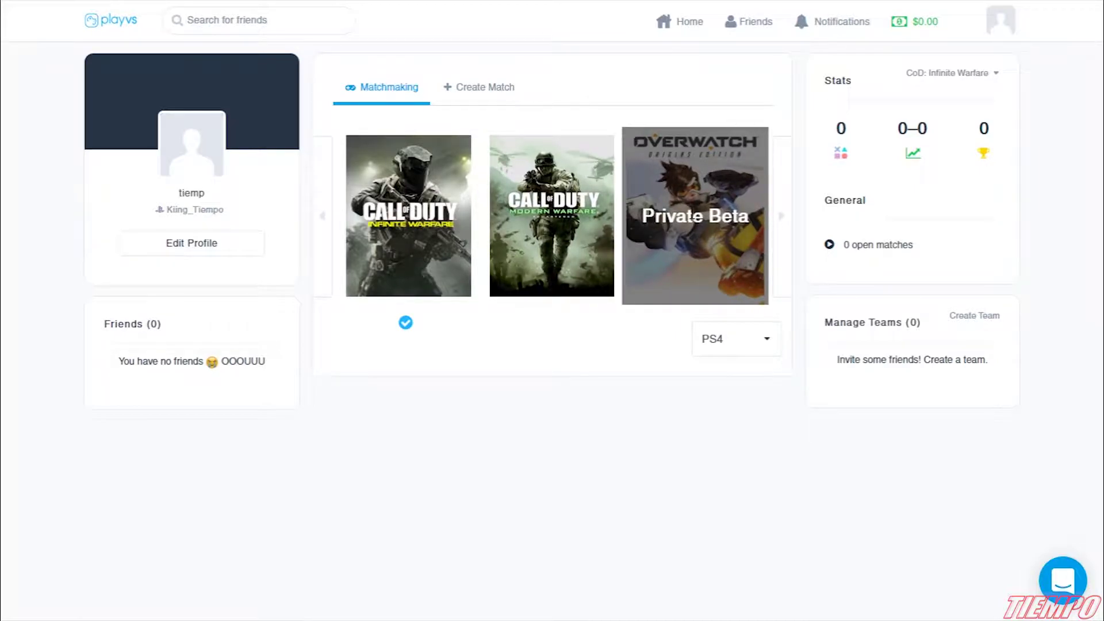
- Start creating a match and set its video game to CoD: Modern Warfare Remastered
{"action": "left_click", "coordinate": [483, 102]}
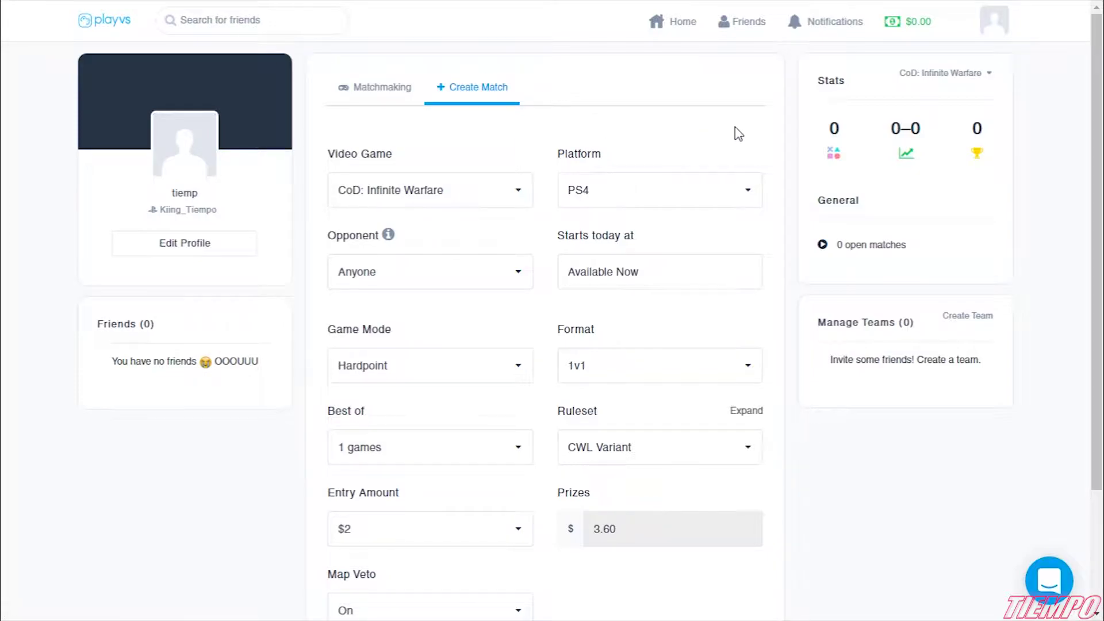
{"action": "scroll", "coordinate": [1099, 185], "scroll_direction": "down", "scroll_amount": 1}
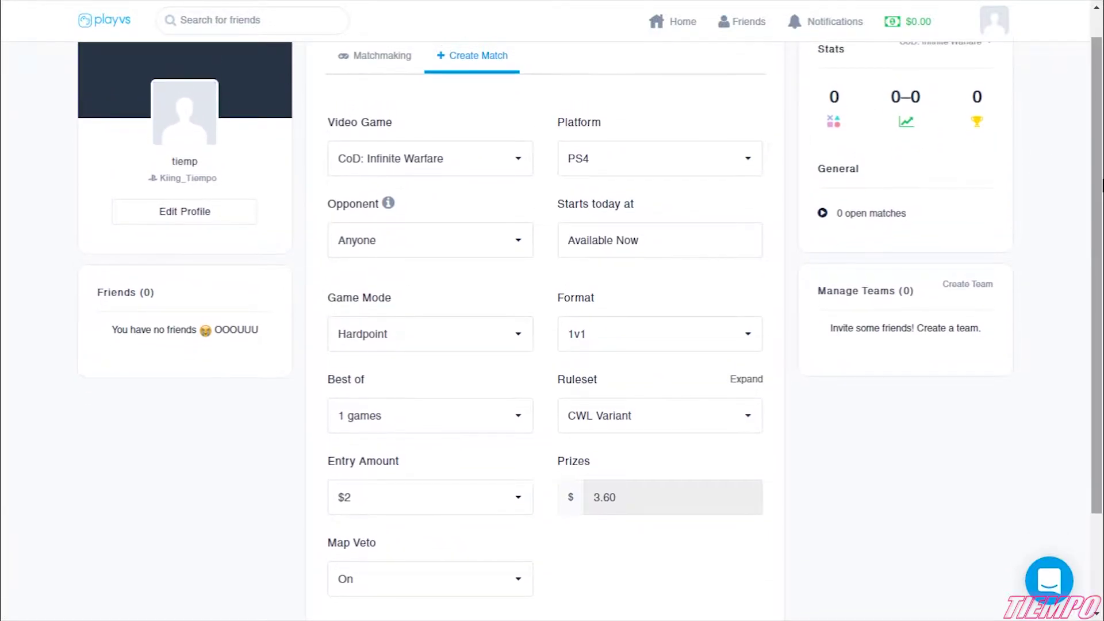
{"action": "left_click", "coordinate": [505, 166]}
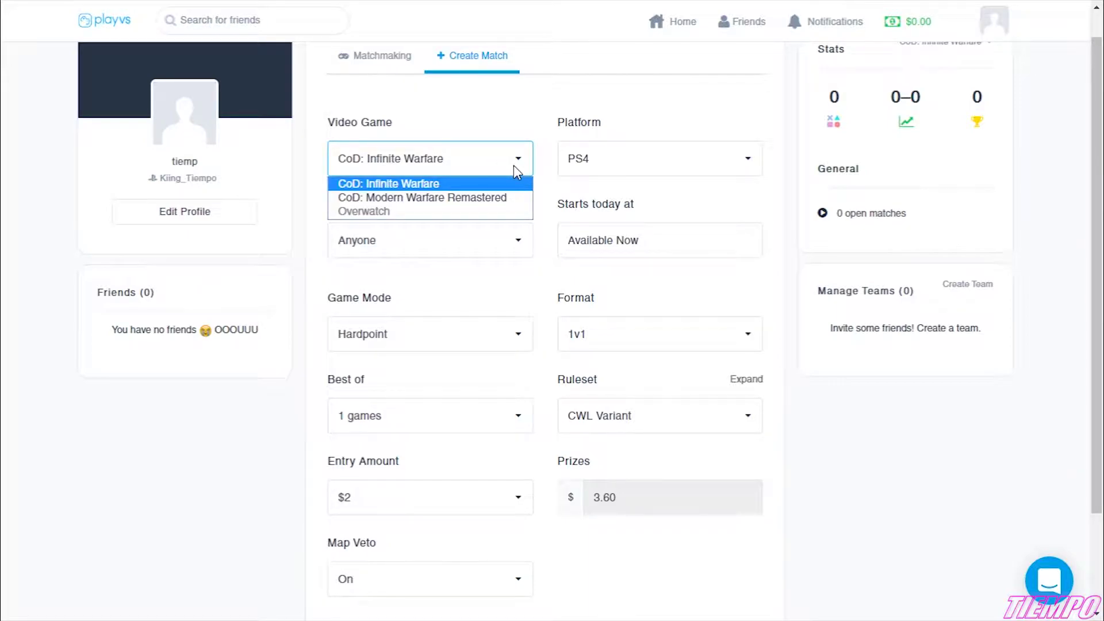
{"action": "left_click", "coordinate": [517, 171]}
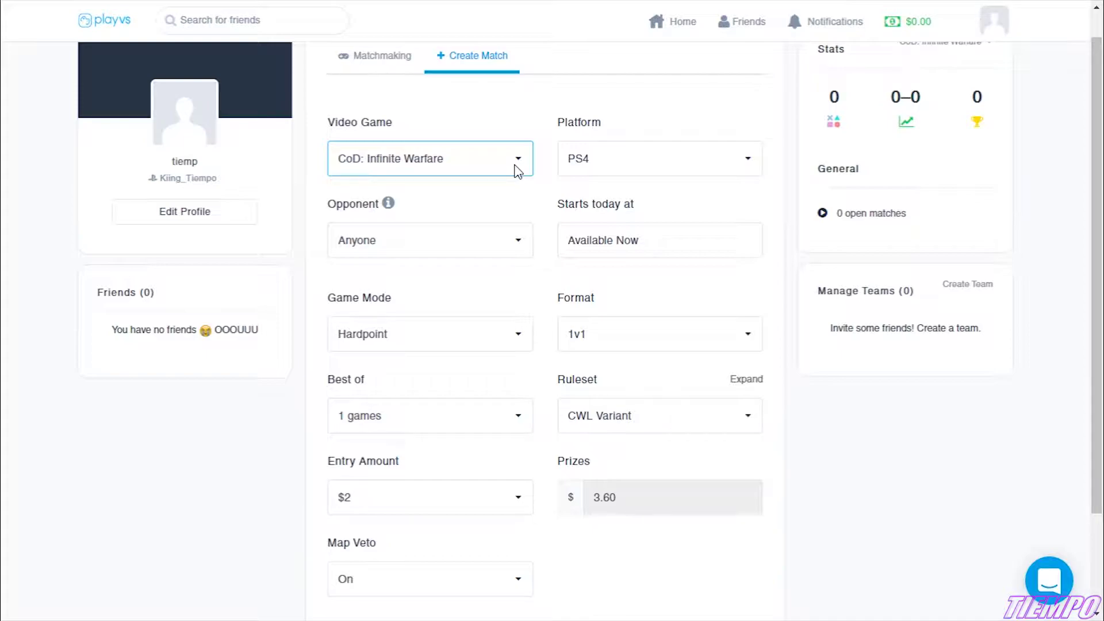
{"action": "left_click", "coordinate": [517, 171]}
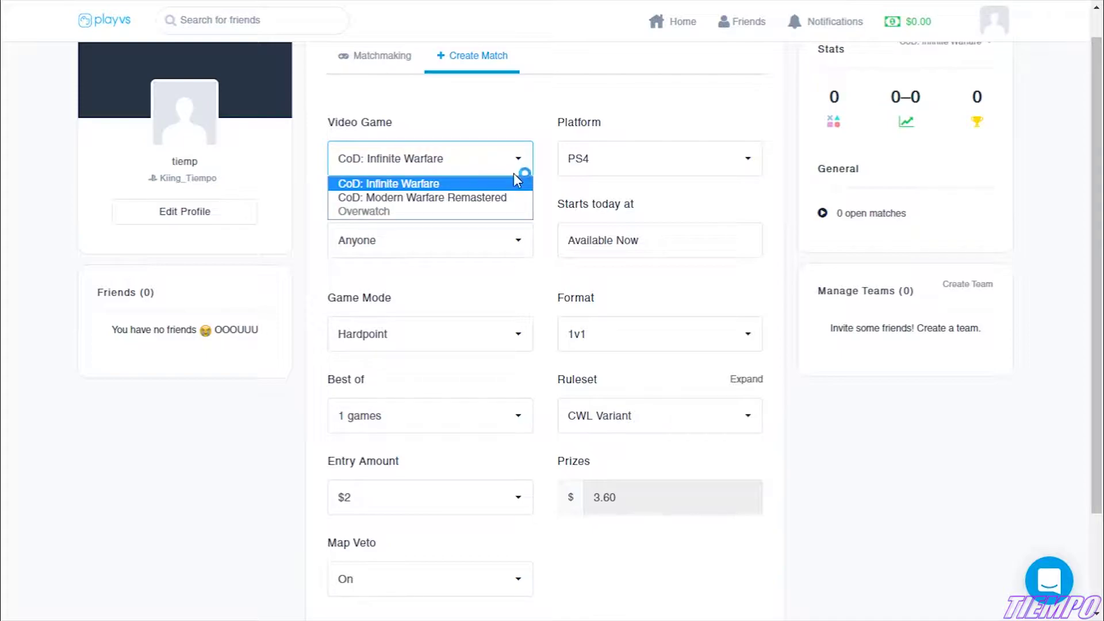
{"action": "left_click", "coordinate": [494, 199]}
- Keep the match platform as PS4, the opponent as Anyone and the start time as Available Now
{"action": "left_click", "coordinate": [575, 171]}
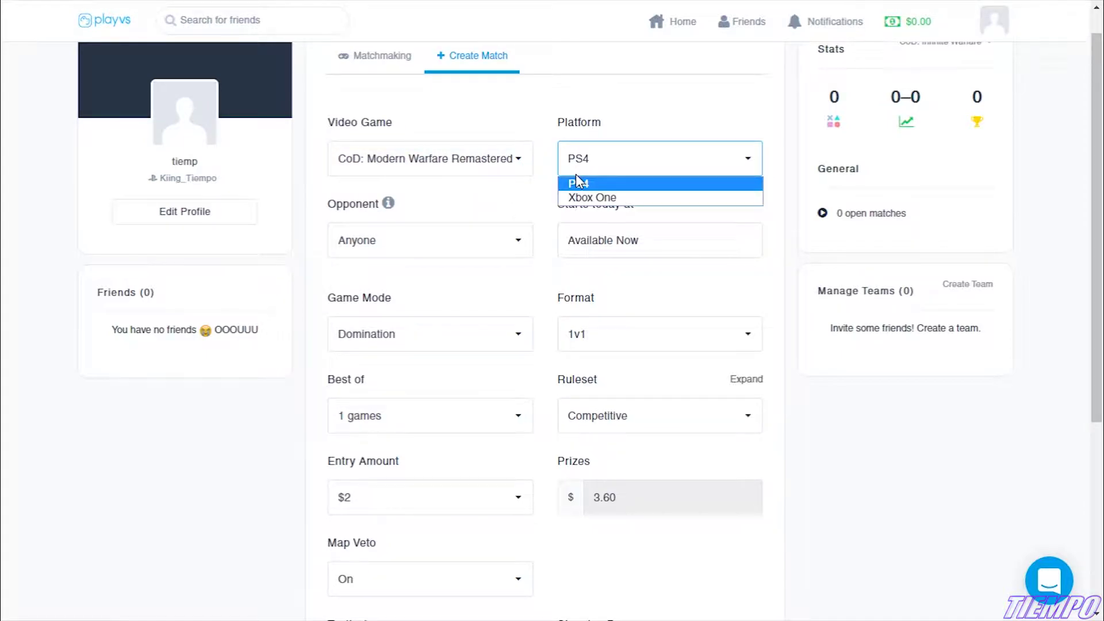
{"action": "left_click", "coordinate": [617, 161]}
{"action": "left_click", "coordinate": [473, 247]}
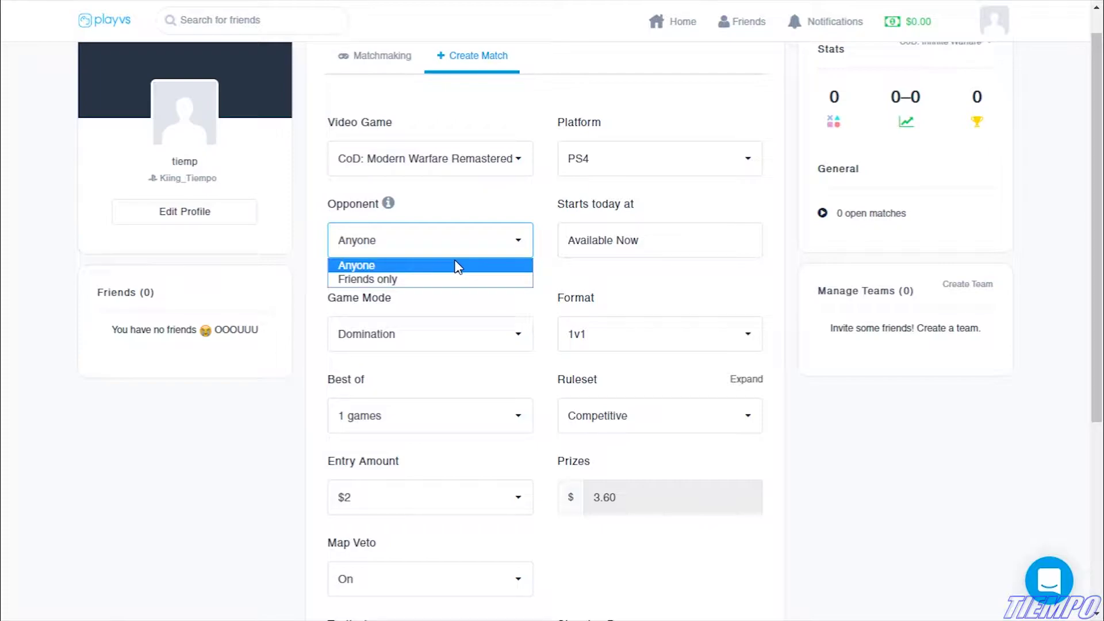
{"action": "left_click", "coordinate": [458, 267]}
{"action": "left_click", "coordinate": [575, 236]}
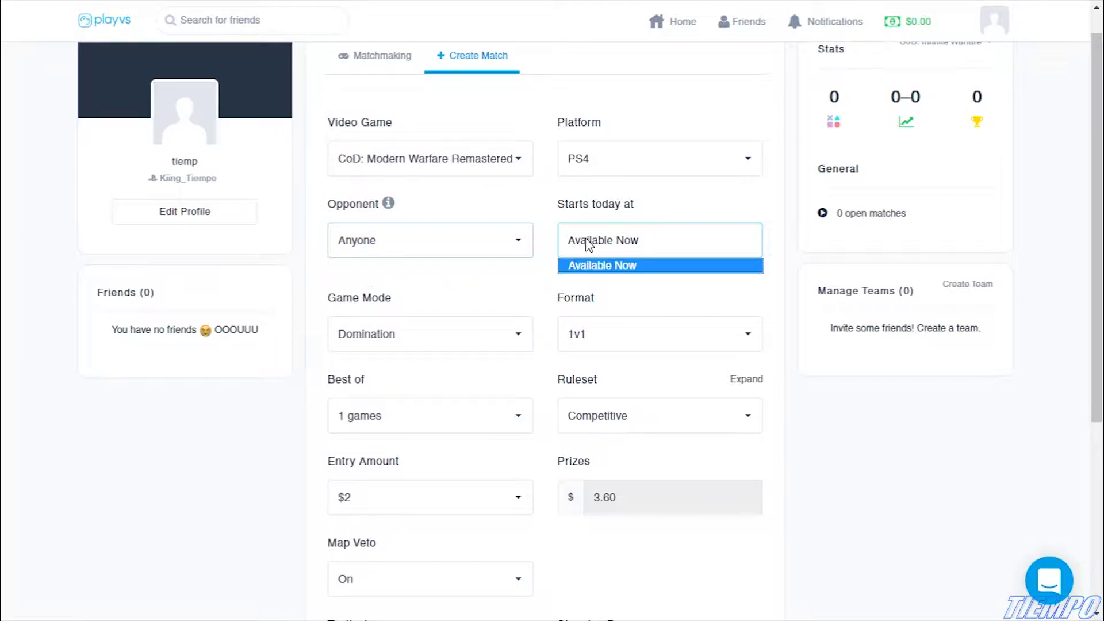
{"action": "left_click", "coordinate": [620, 241]}
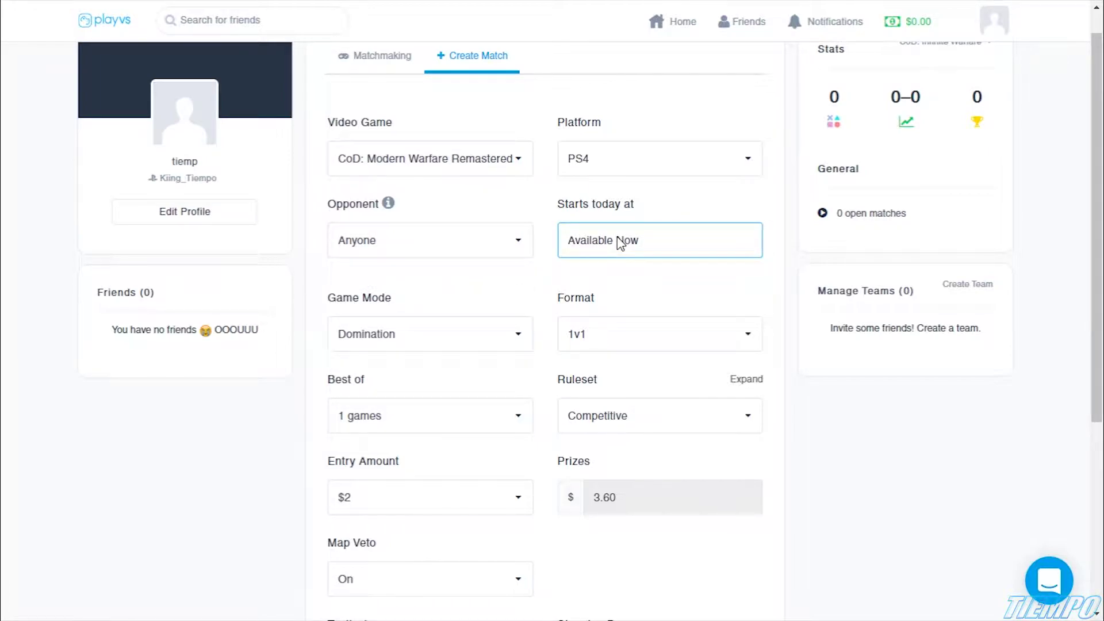
{"action": "left_click", "coordinate": [503, 371]}
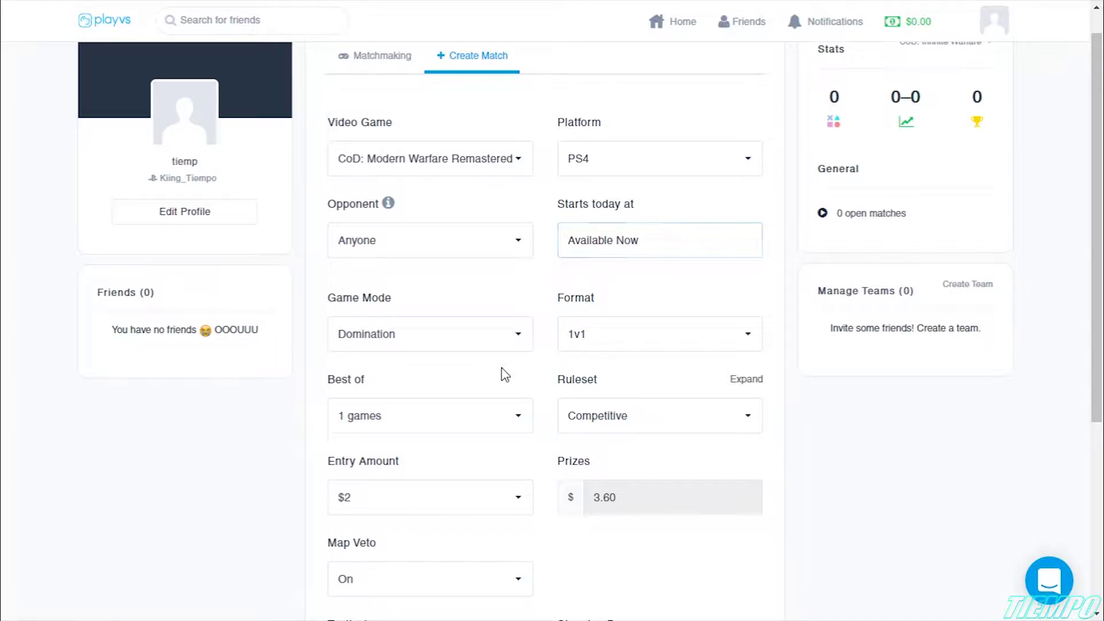
- Set the game mode to Search and Destroy in 1v1 format, played as best of 3 games
{"action": "left_click", "coordinate": [494, 340]}
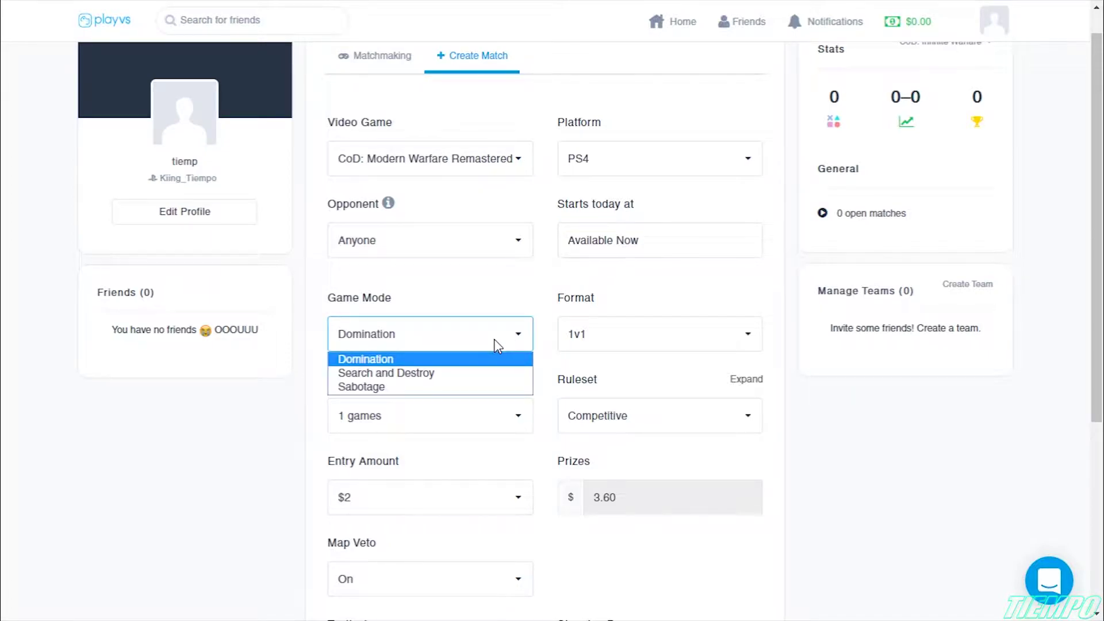
{"action": "left_click", "coordinate": [478, 373]}
{"action": "left_click", "coordinate": [601, 334]}
{"action": "left_click", "coordinate": [601, 339]}
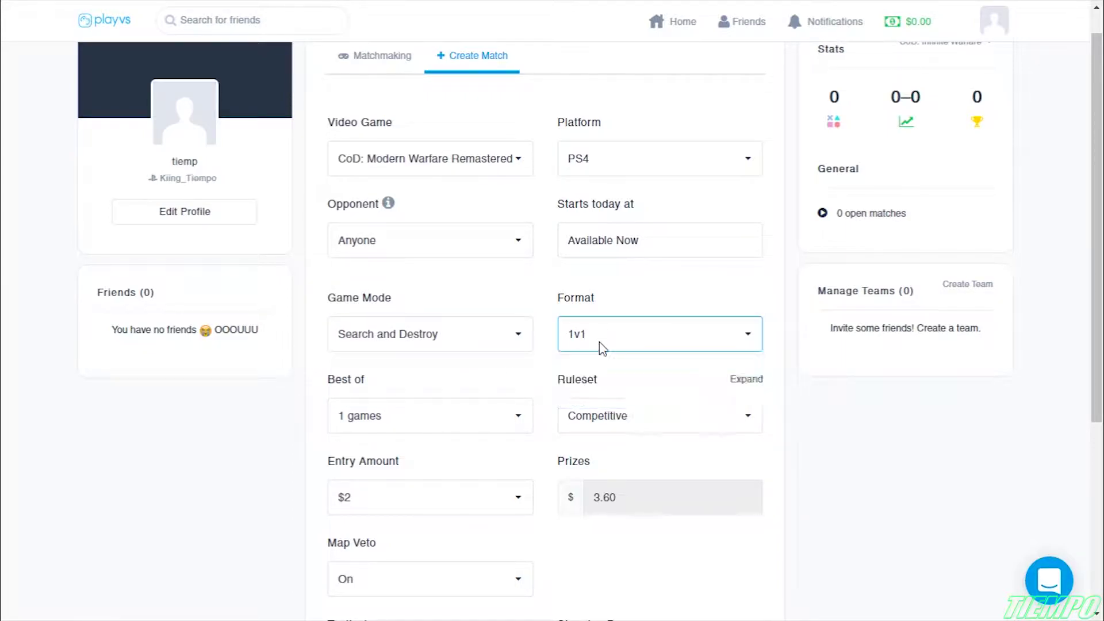
{"action": "left_click", "coordinate": [493, 423]}
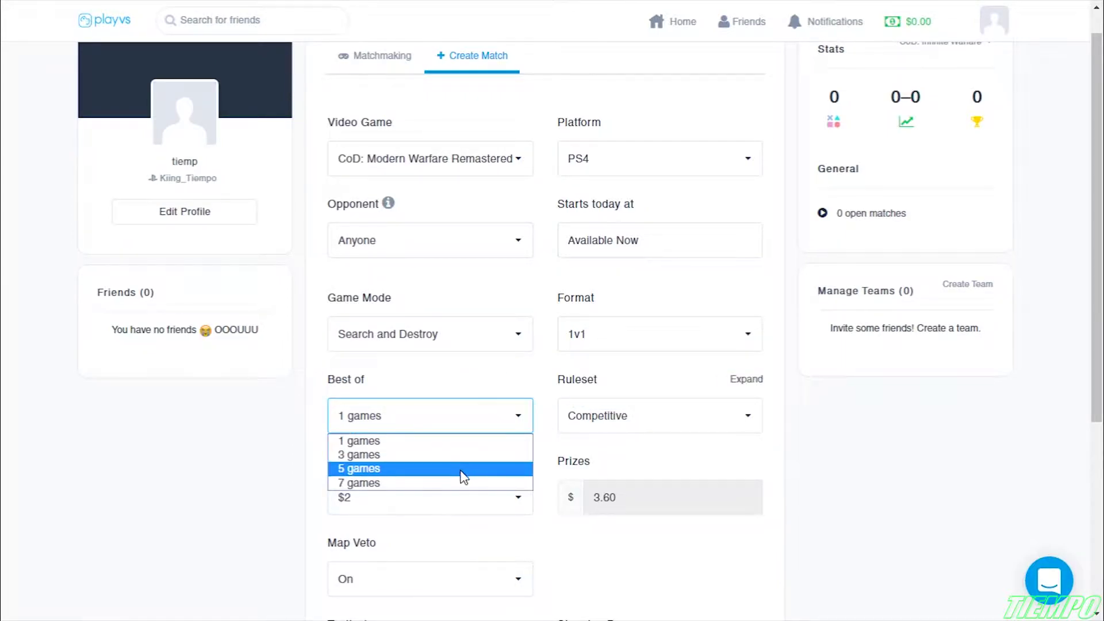
{"action": "left_click", "coordinate": [461, 455]}
- Review the general prerequisites and the competitive rules of the match, keeping the Competitive ruleset
{"action": "left_click", "coordinate": [603, 416]}
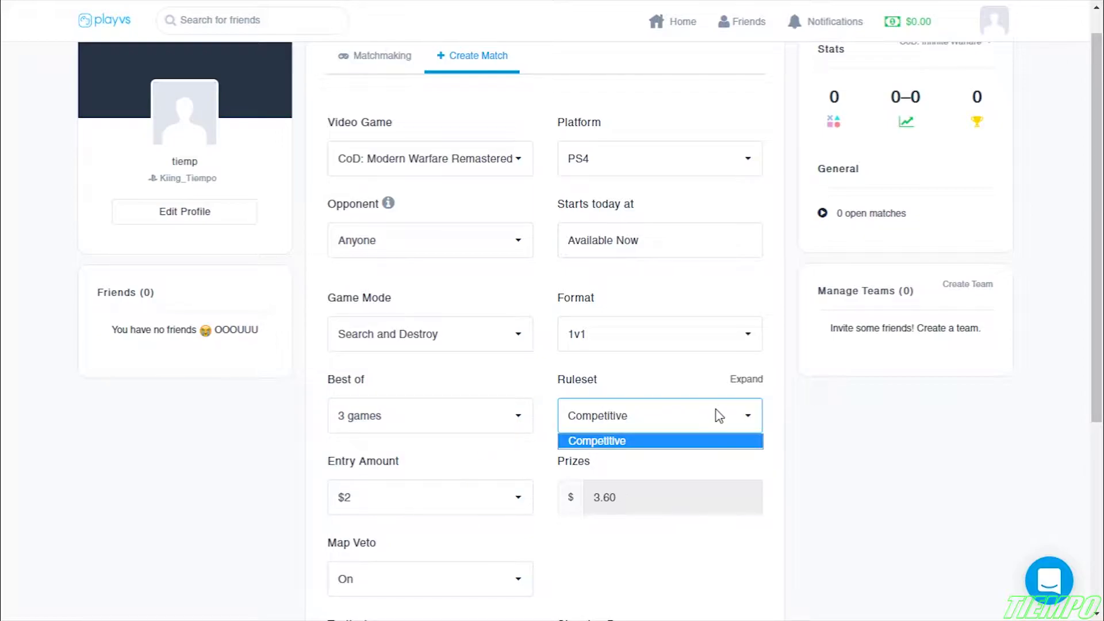
{"action": "left_click", "coordinate": [747, 378]}
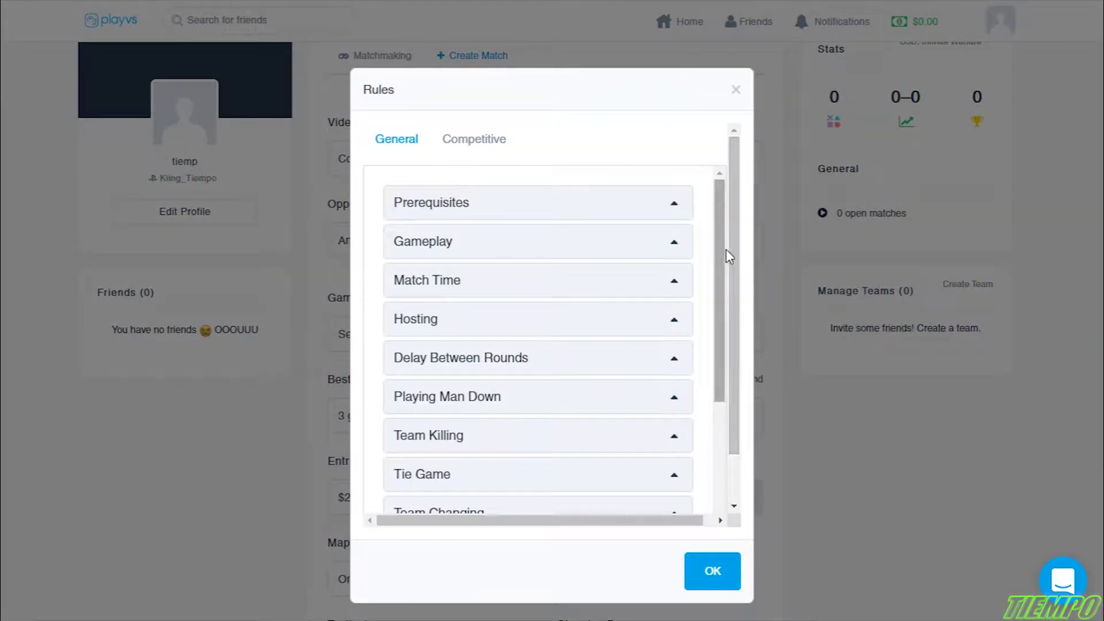
{"action": "left_click", "coordinate": [624, 207]}
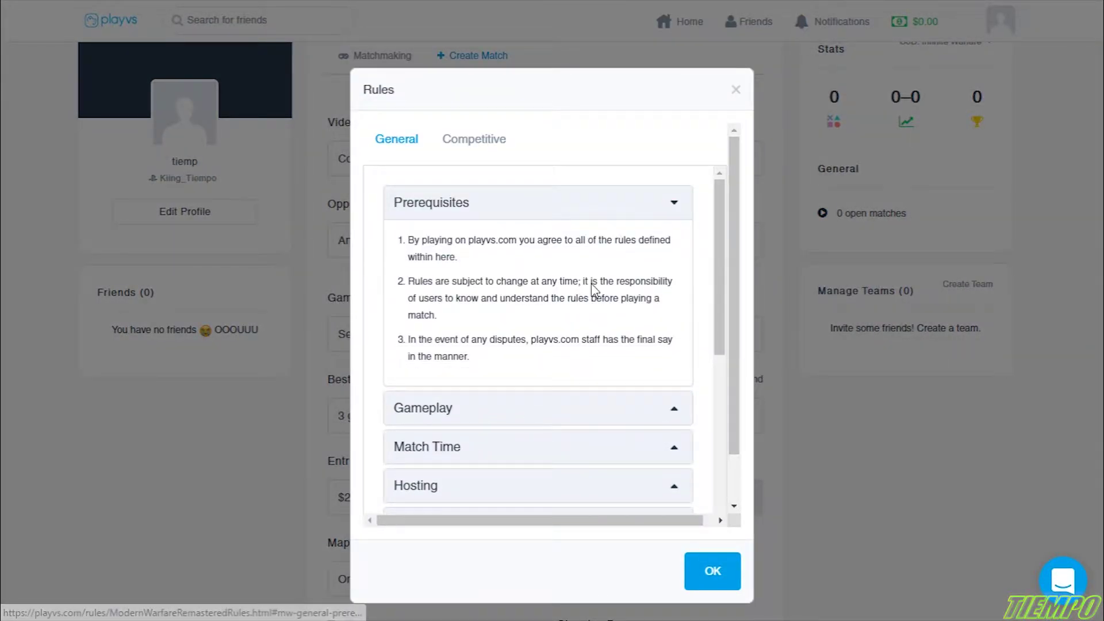
{"action": "left_click", "coordinate": [644, 216]}
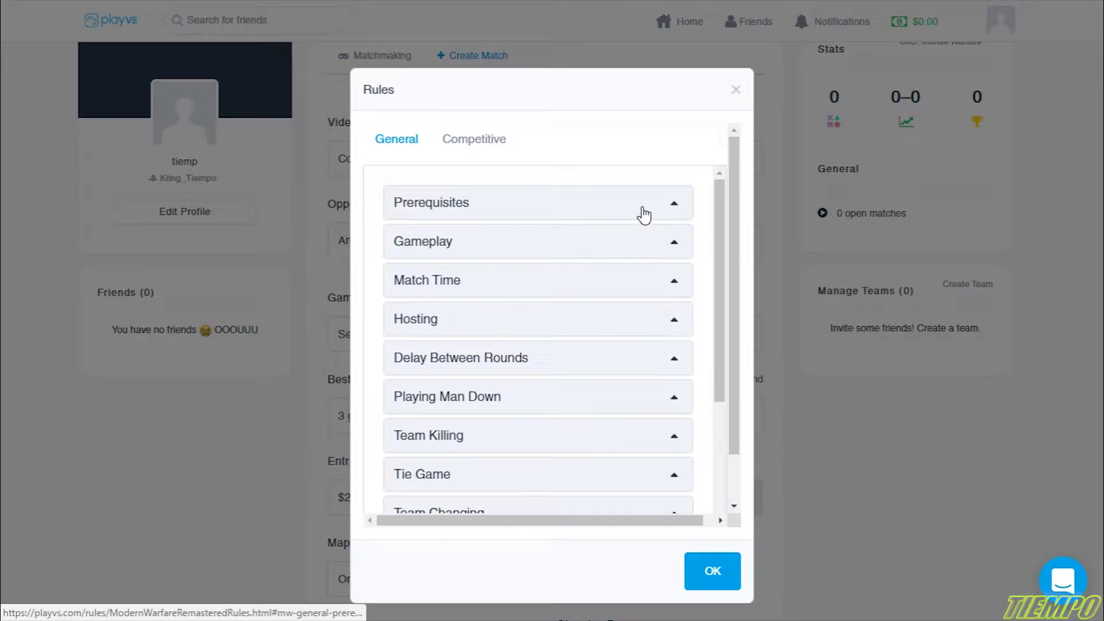
{"action": "left_click", "coordinate": [488, 142]}
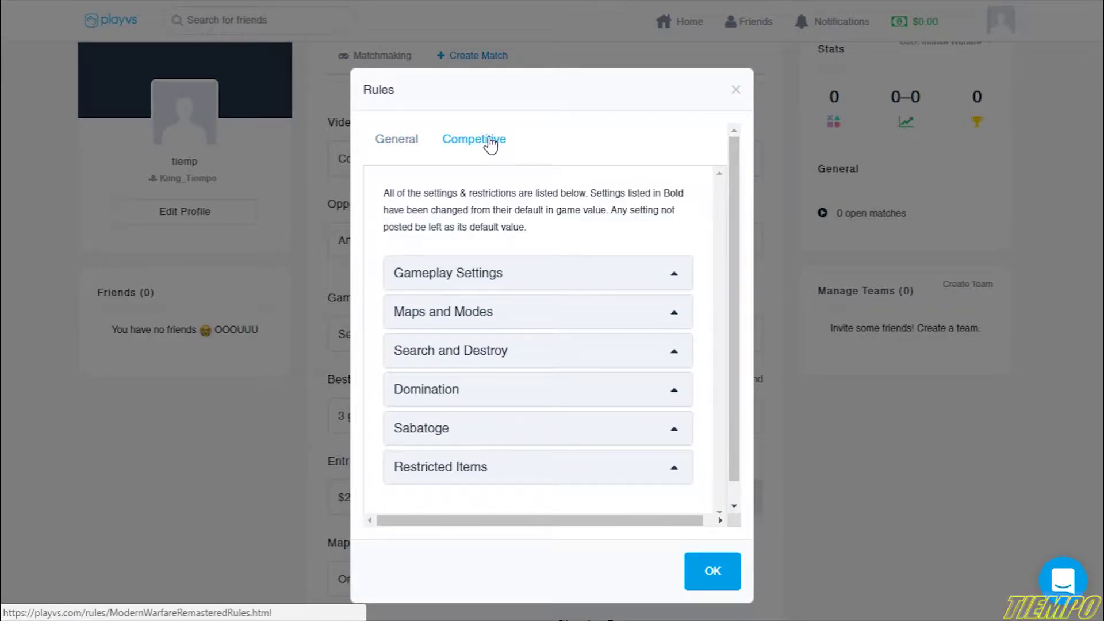
{"action": "left_click", "coordinate": [734, 91]}
{"action": "left_click", "coordinate": [726, 418]}
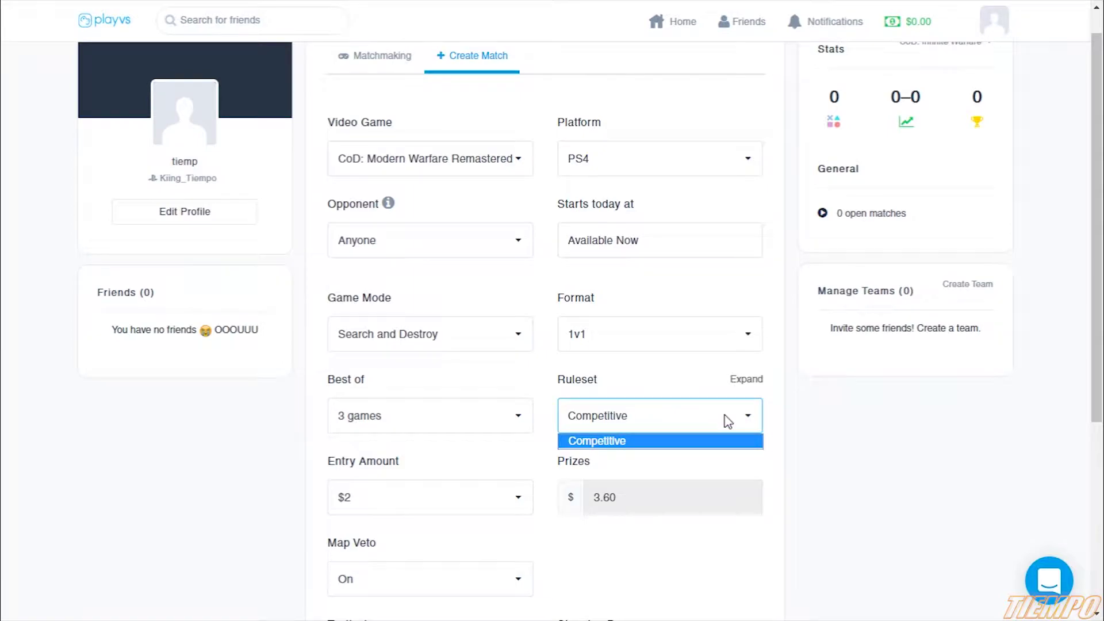
{"action": "left_click", "coordinate": [726, 419]}
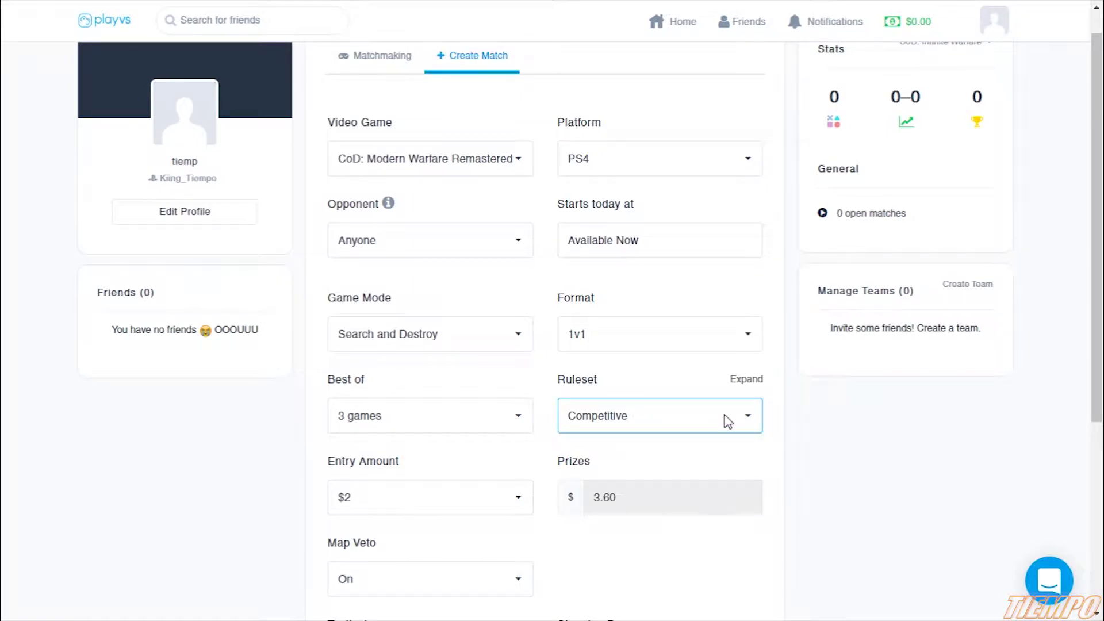
- Compare the match prizes for entry amounts of $100 and $2, leaving the entry amount at $2
{"action": "left_click", "coordinate": [514, 498]}
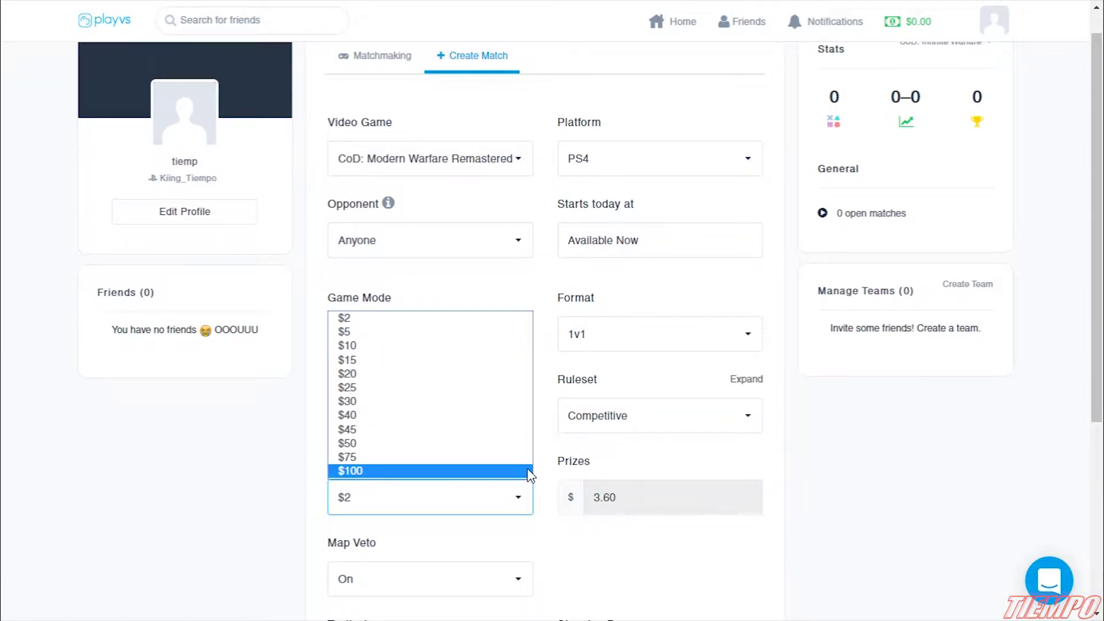
{"action": "left_click", "coordinate": [525, 471]}
{"action": "left_click", "coordinate": [511, 499]}
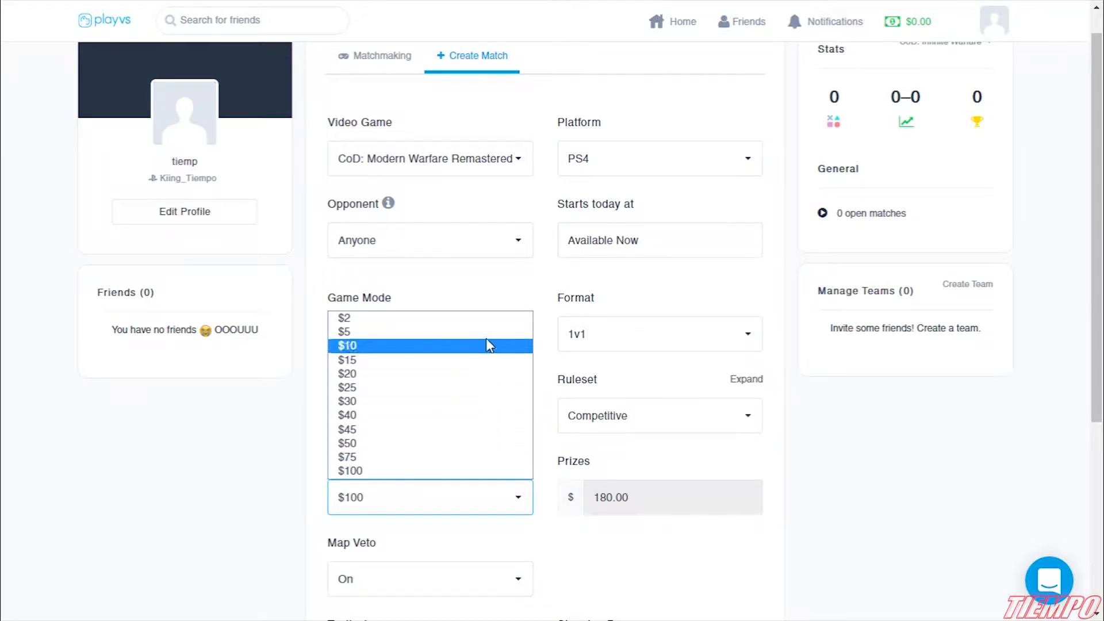
{"action": "left_click", "coordinate": [490, 319]}
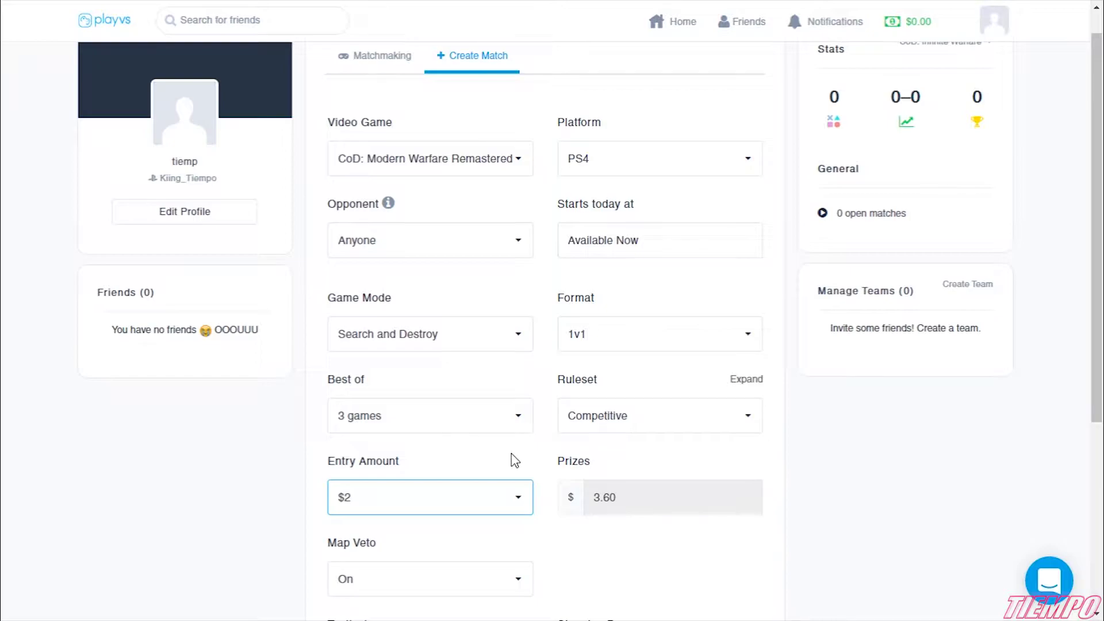
{"action": "left_click", "coordinate": [503, 500]}
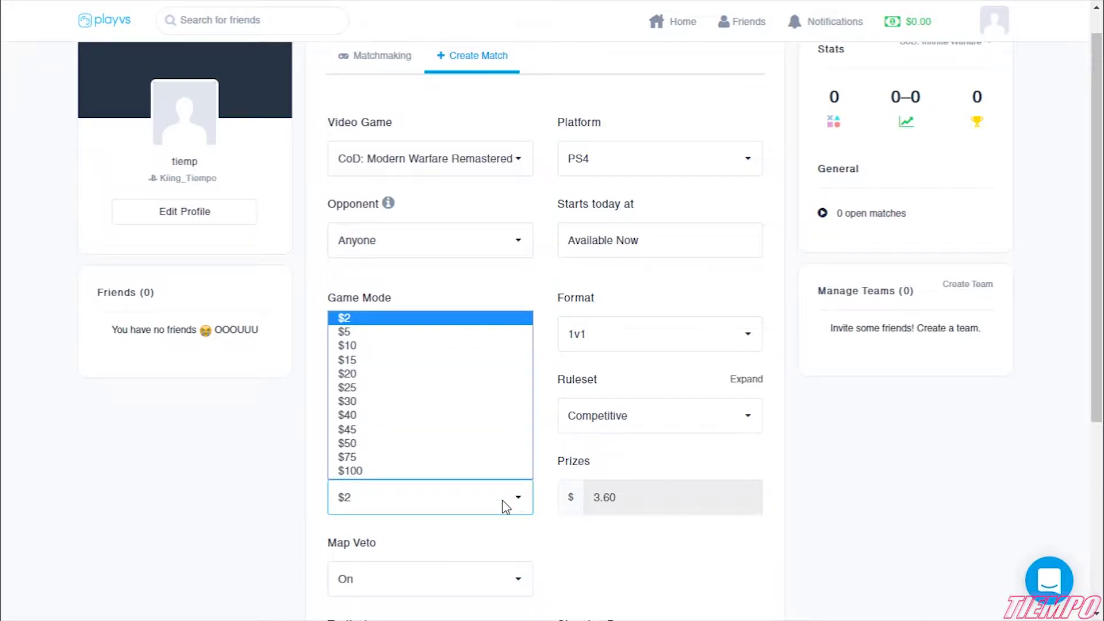
{"action": "left_click", "coordinate": [508, 472]}
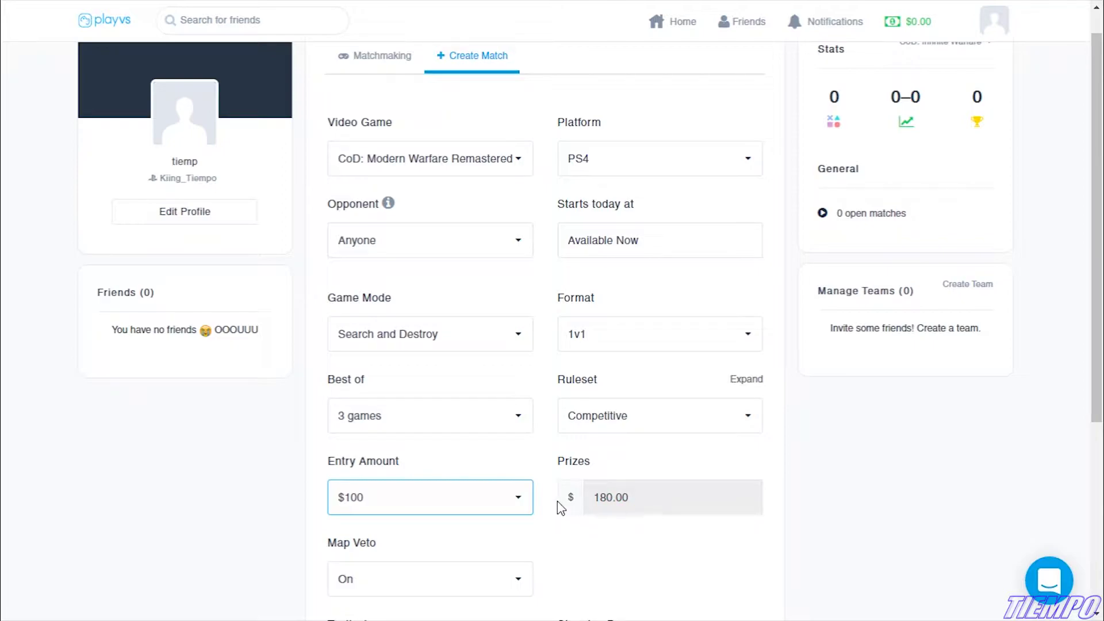
{"action": "left_click", "coordinate": [530, 504]}
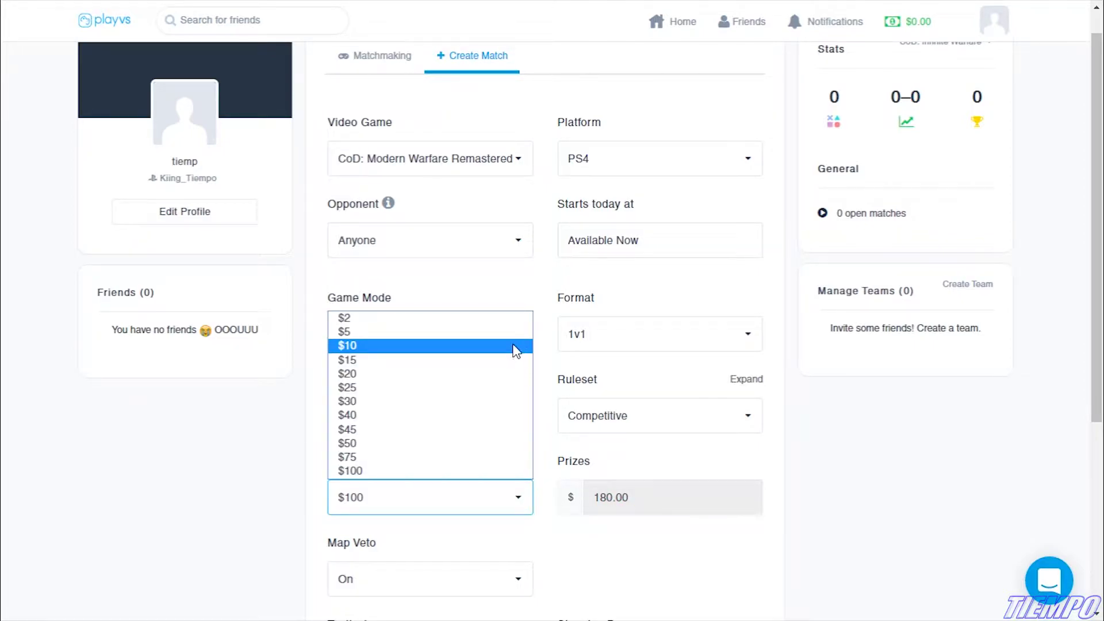
{"action": "left_click", "coordinate": [518, 318]}
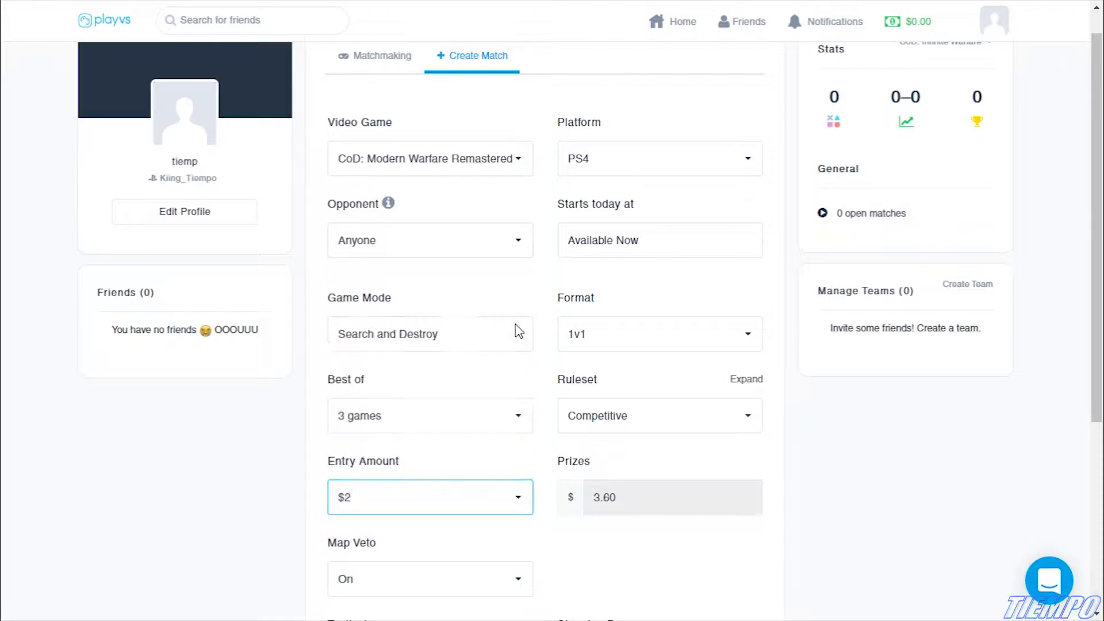
- Check the Map Veto choices of the match, keeping Map Veto set to On
{"action": "left_click_drag", "start_coordinate": [1096, 271], "coordinate": [1095, 367]}
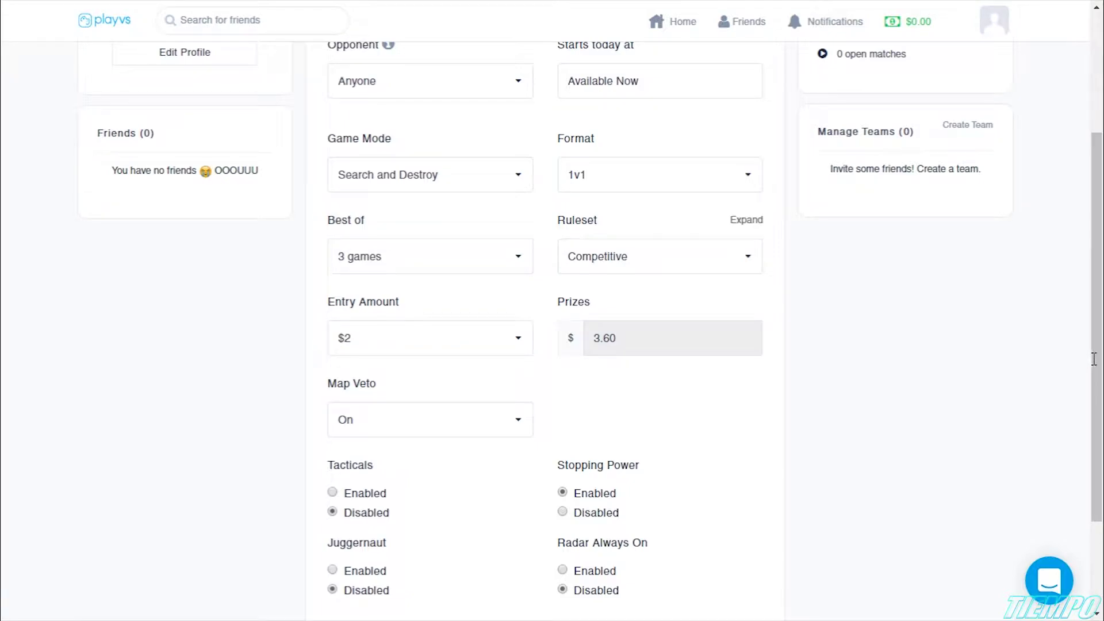
{"action": "left_click_drag", "start_coordinate": [1094, 368], "coordinate": [1092, 395]}
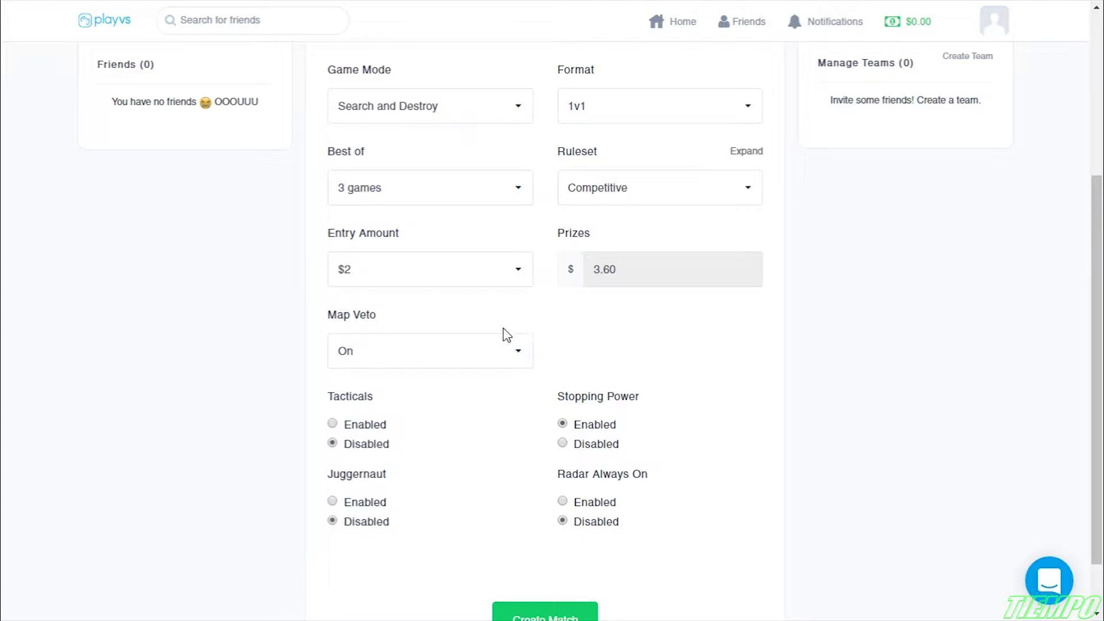
{"action": "left_click", "coordinate": [471, 350]}
{"action": "left_click", "coordinate": [472, 352]}
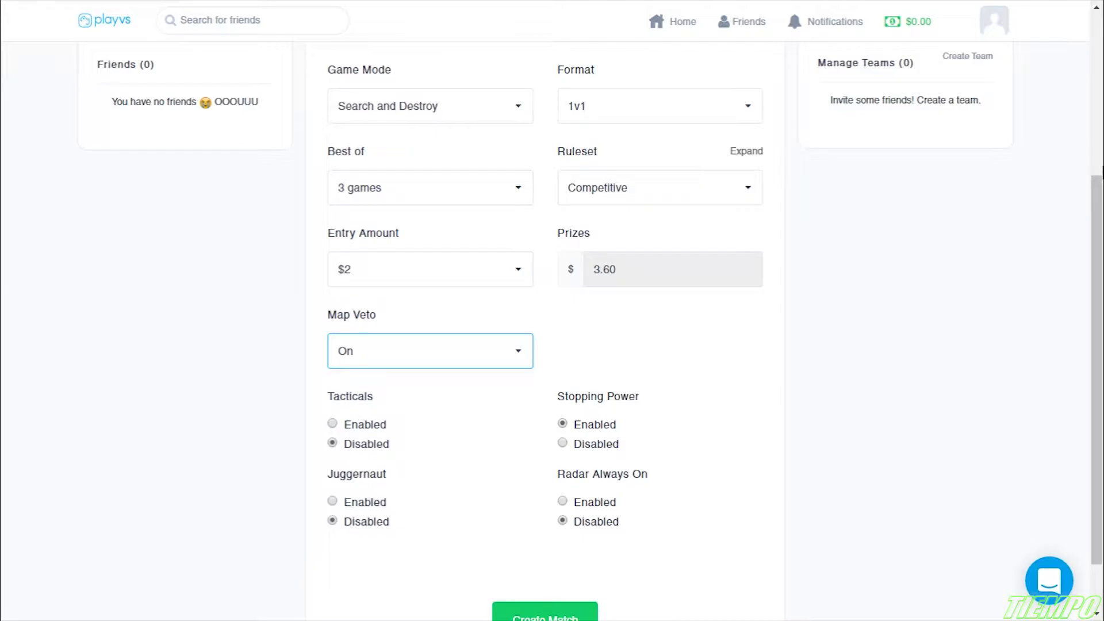
- Change the match's video game to CoD: Infinite Warfare
{"action": "scroll", "coordinate": [1102, 149], "scroll_direction": "up", "scroll_amount": 5}
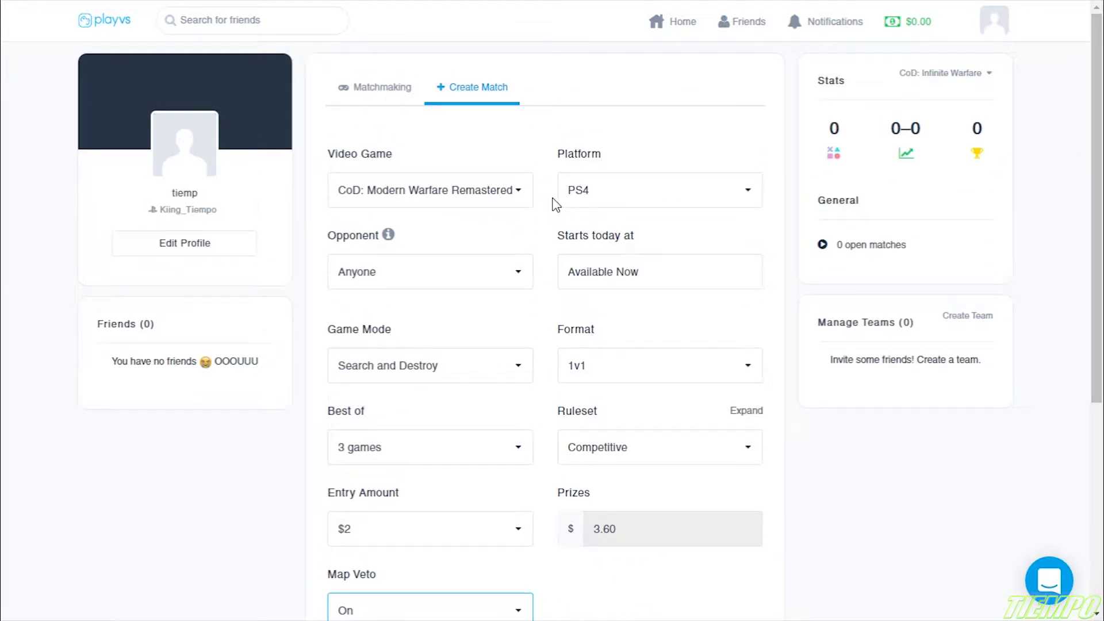
{"action": "left_click", "coordinate": [508, 194]}
{"action": "left_click", "coordinate": [486, 219]}
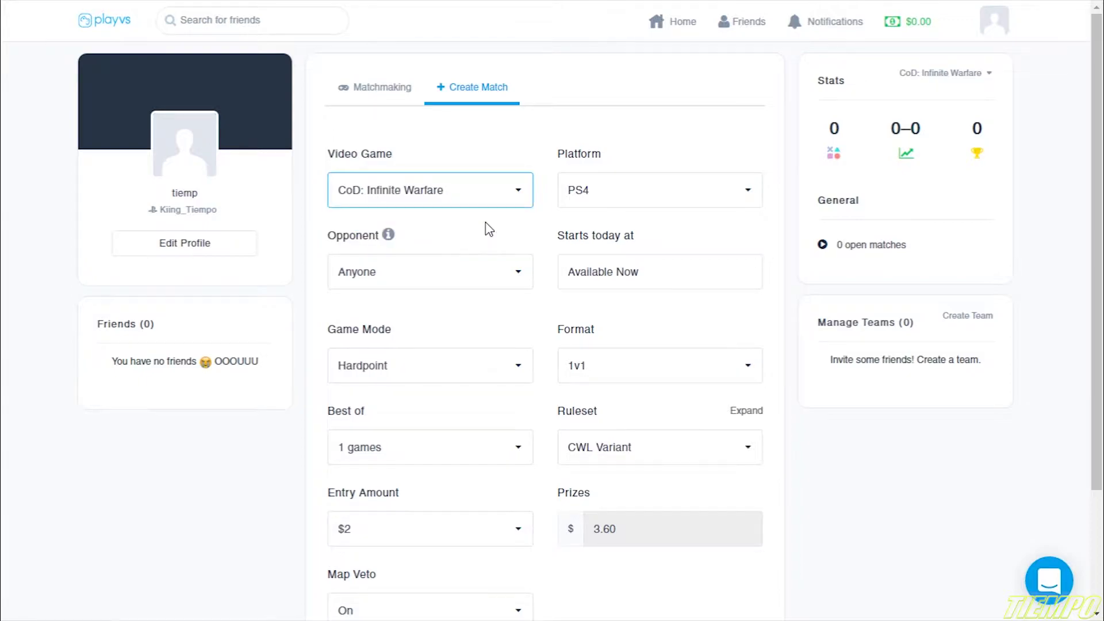
- Try the UMGO Variant ruleset for the match and return the ruleset to CWL Variant
{"action": "left_click", "coordinate": [635, 451]}
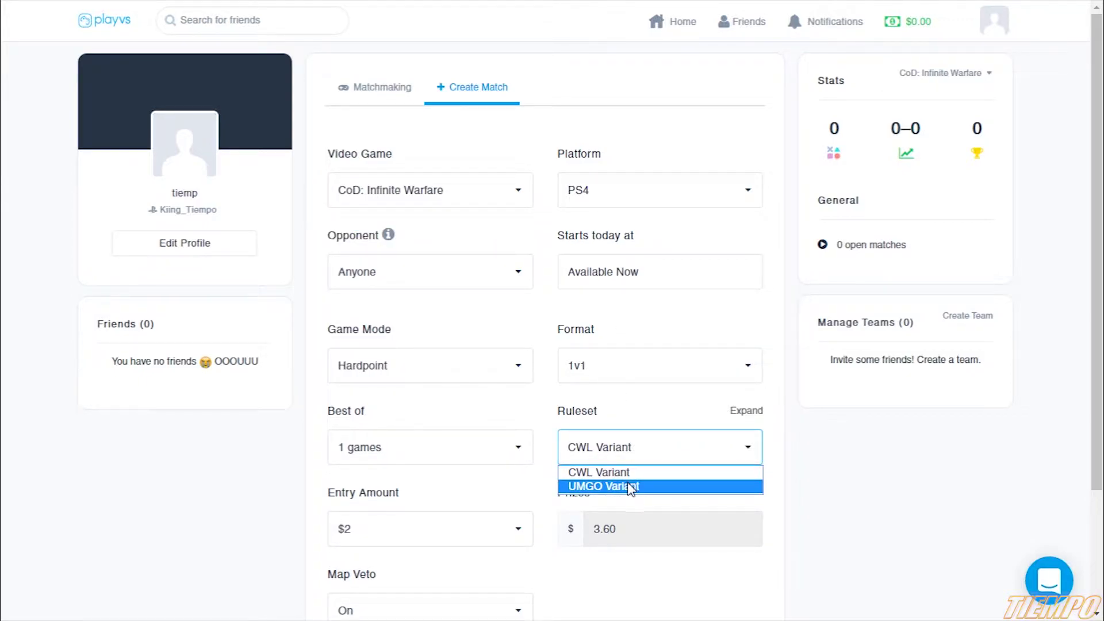
{"action": "left_click", "coordinate": [628, 483]}
{"action": "left_click", "coordinate": [650, 453]}
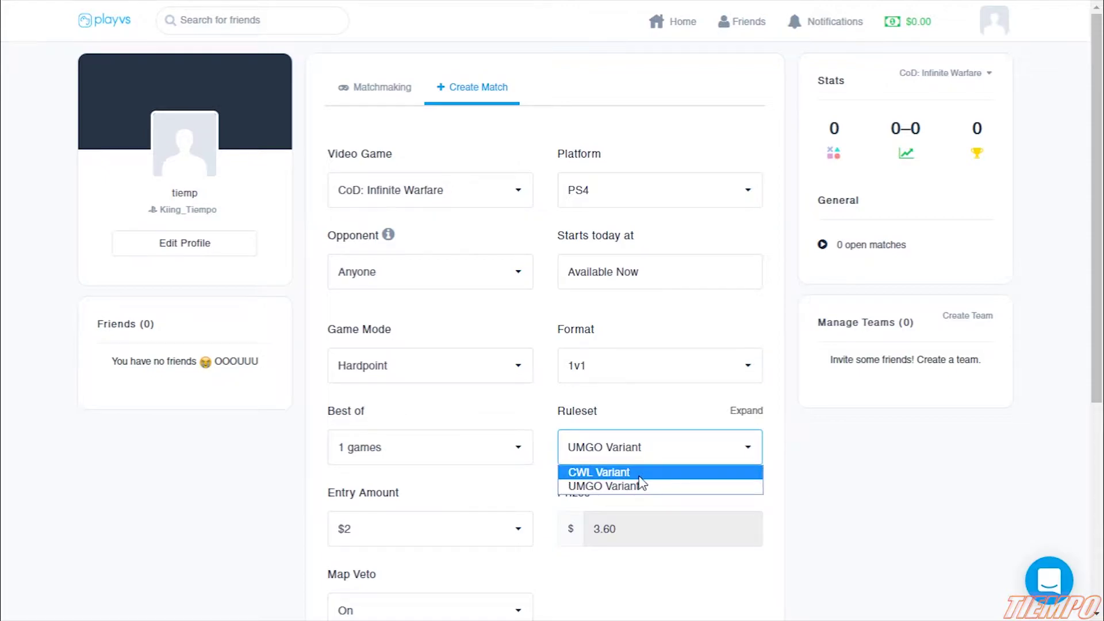
{"action": "left_click", "coordinate": [640, 475]}
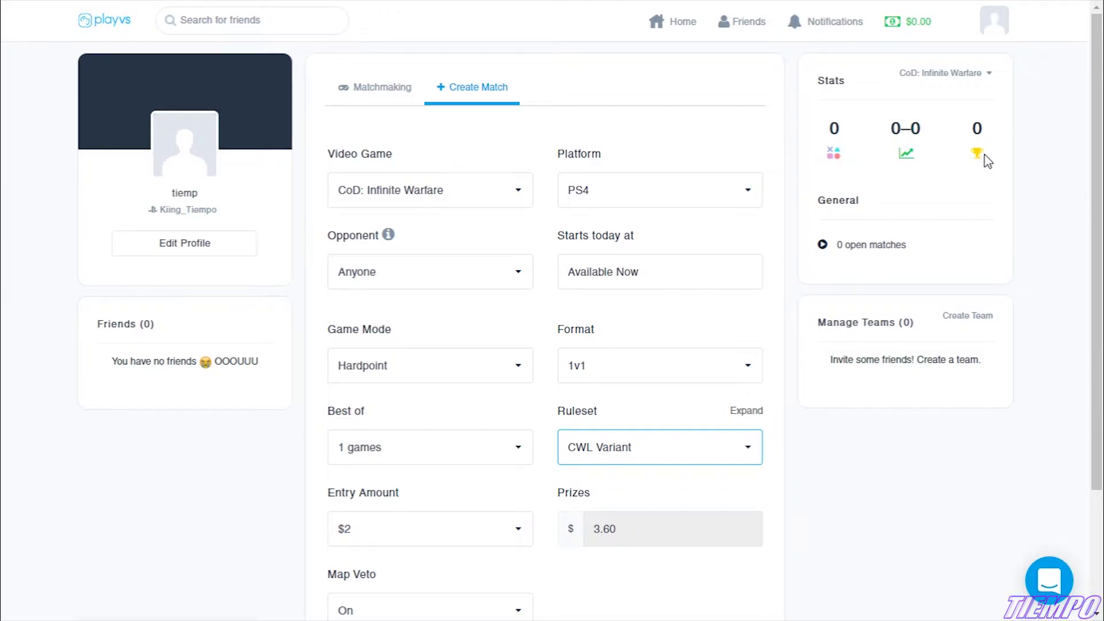
- Open the account's own public profile page and look over its stats, trophy case and connected profiles
{"action": "left_click", "coordinate": [813, 217]}
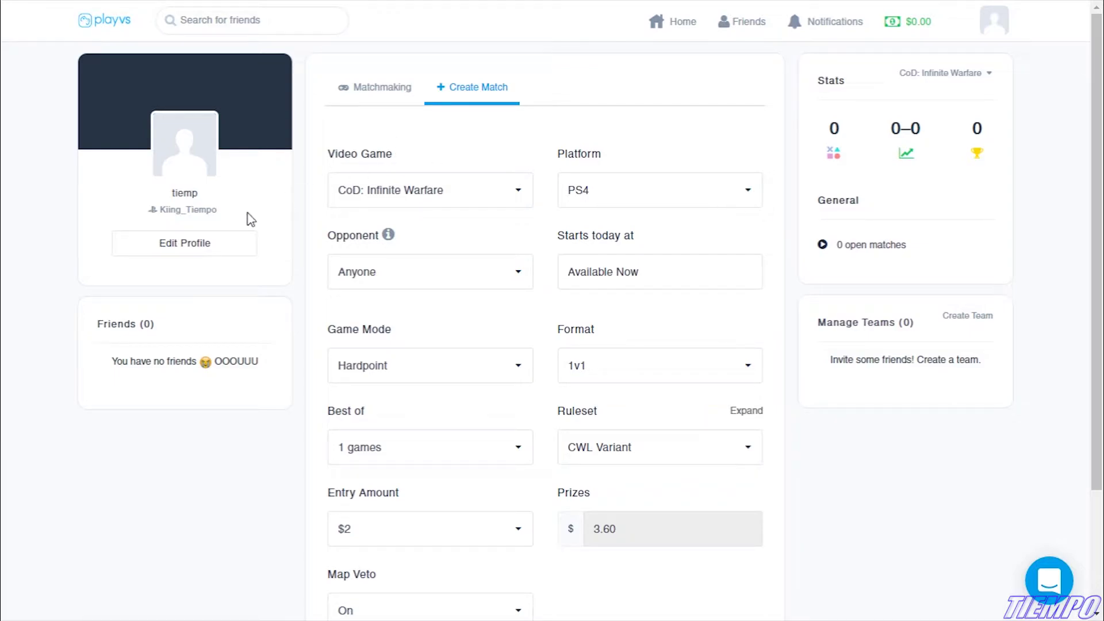
{"action": "left_click", "coordinate": [177, 195]}
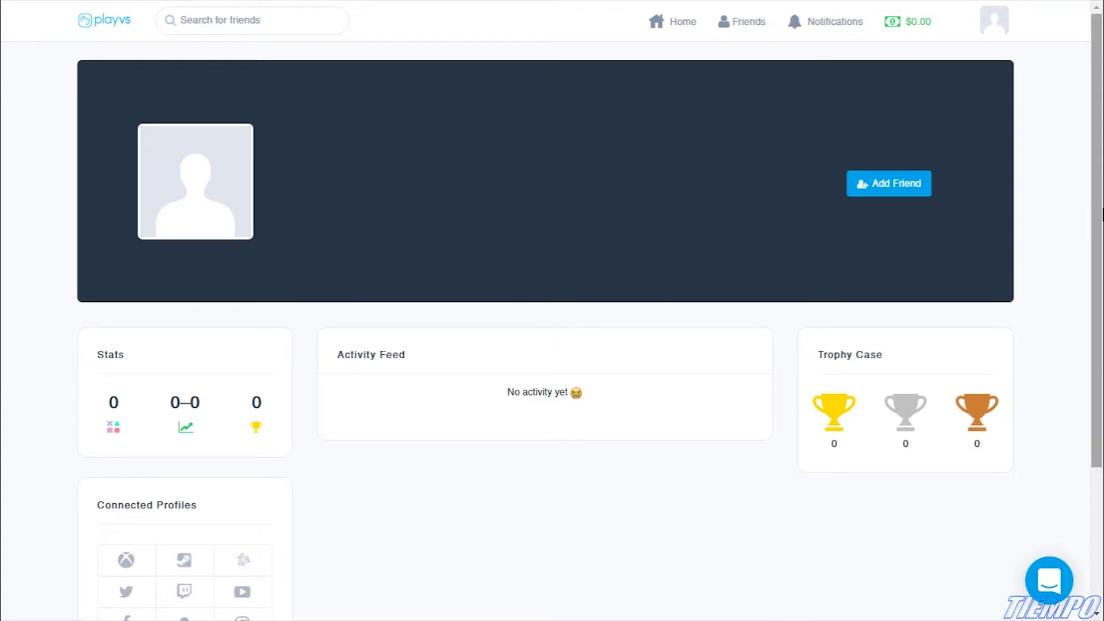
{"action": "scroll", "coordinate": [1093, 401], "scroll_direction": "down", "scroll_amount": 3}
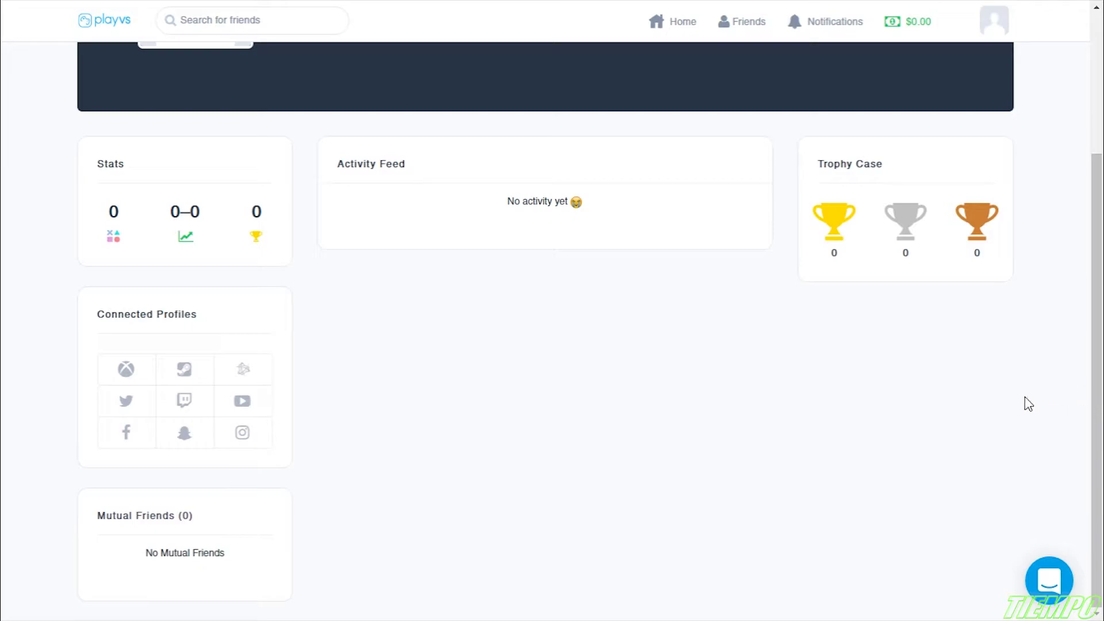
- Check the account's friend requests and notifications
{"action": "left_click", "coordinate": [728, 27]}
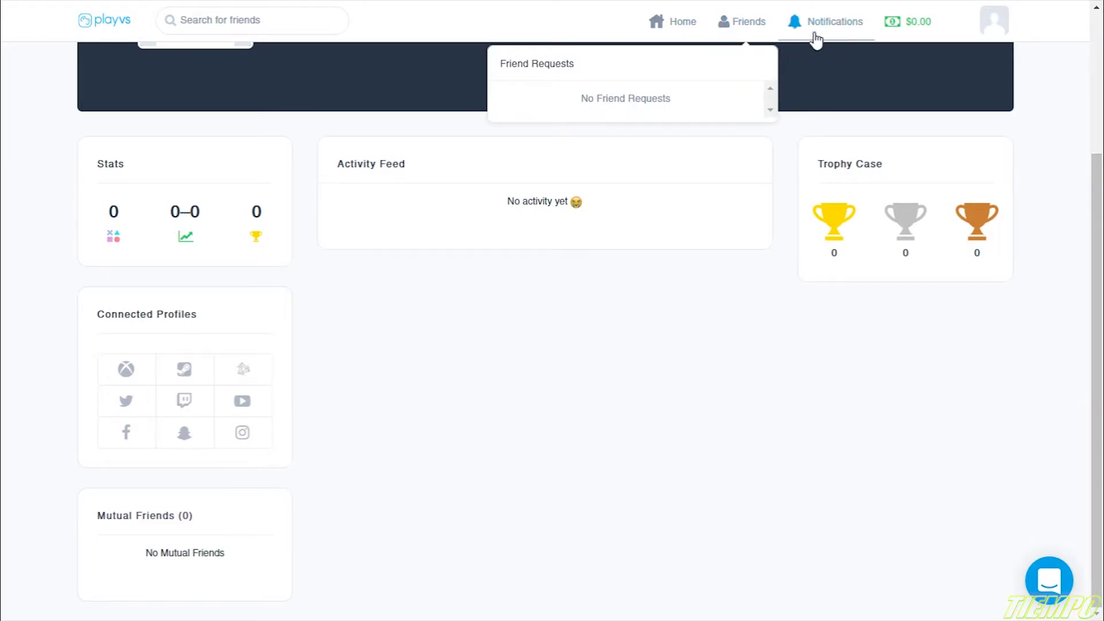
{"action": "left_click", "coordinate": [840, 24]}
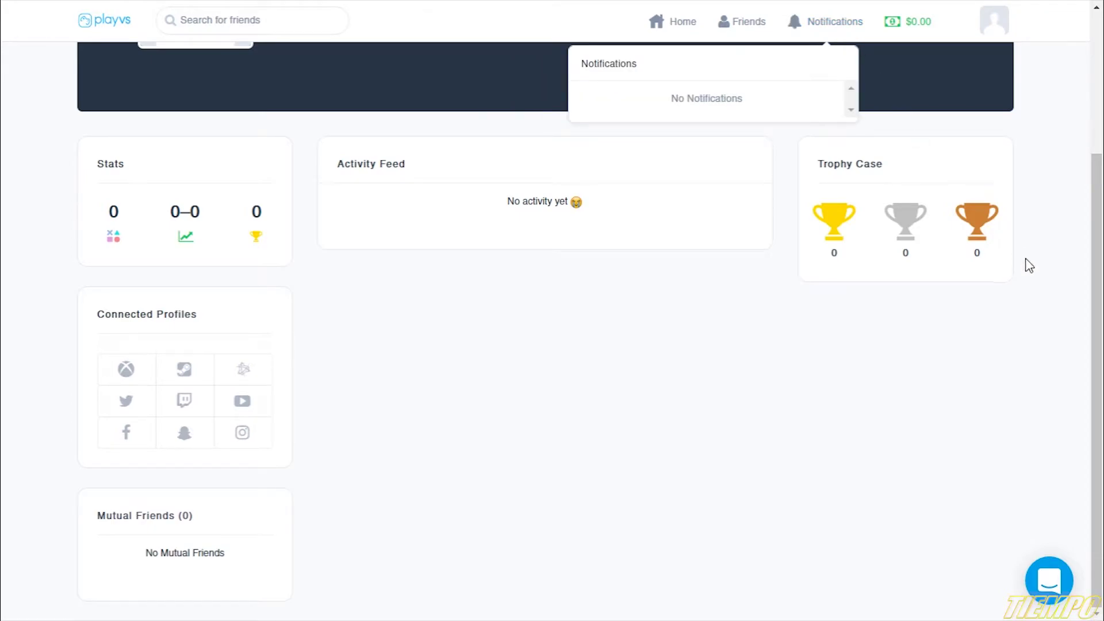
- Open the support chat, read the conversation about EU availability, and close the chat
{"action": "left_click", "coordinate": [1050, 582]}
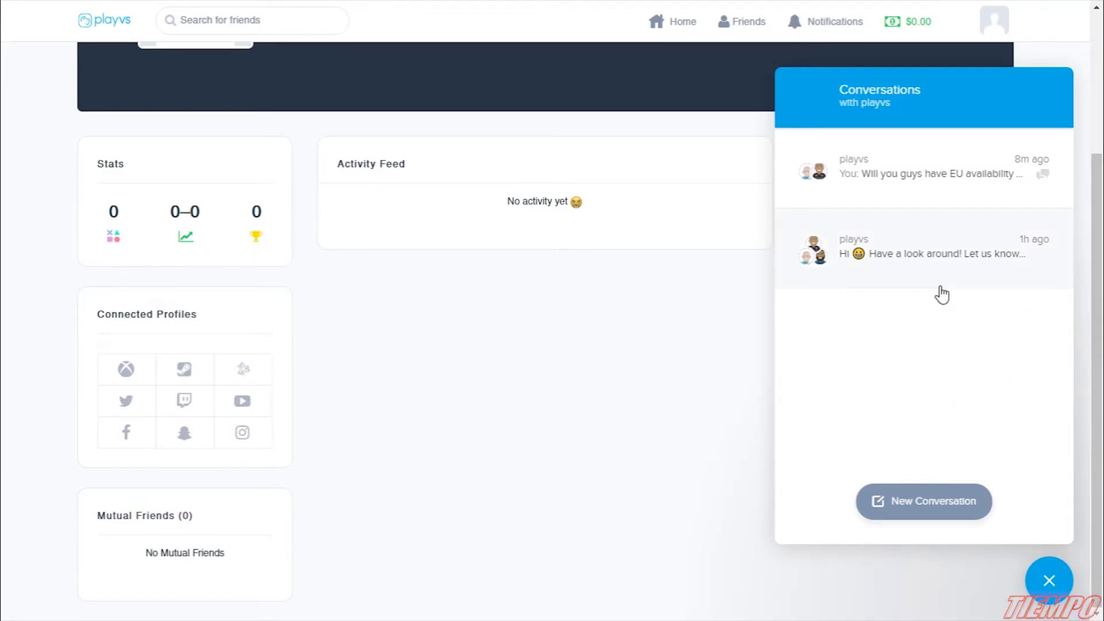
{"action": "left_click", "coordinate": [900, 185]}
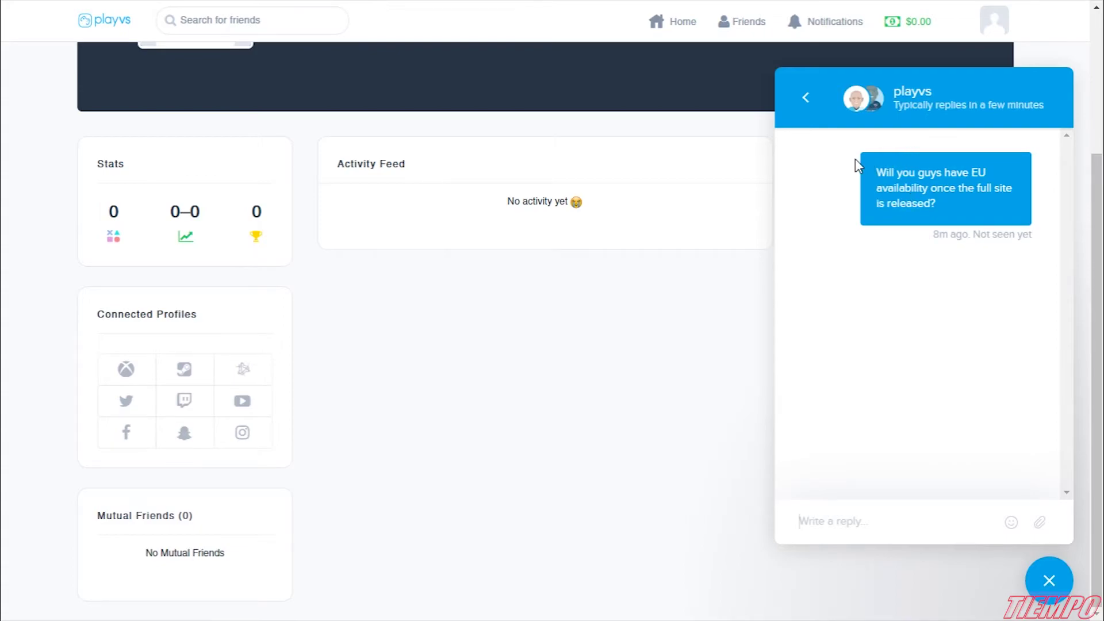
{"action": "left_click", "coordinate": [805, 97]}
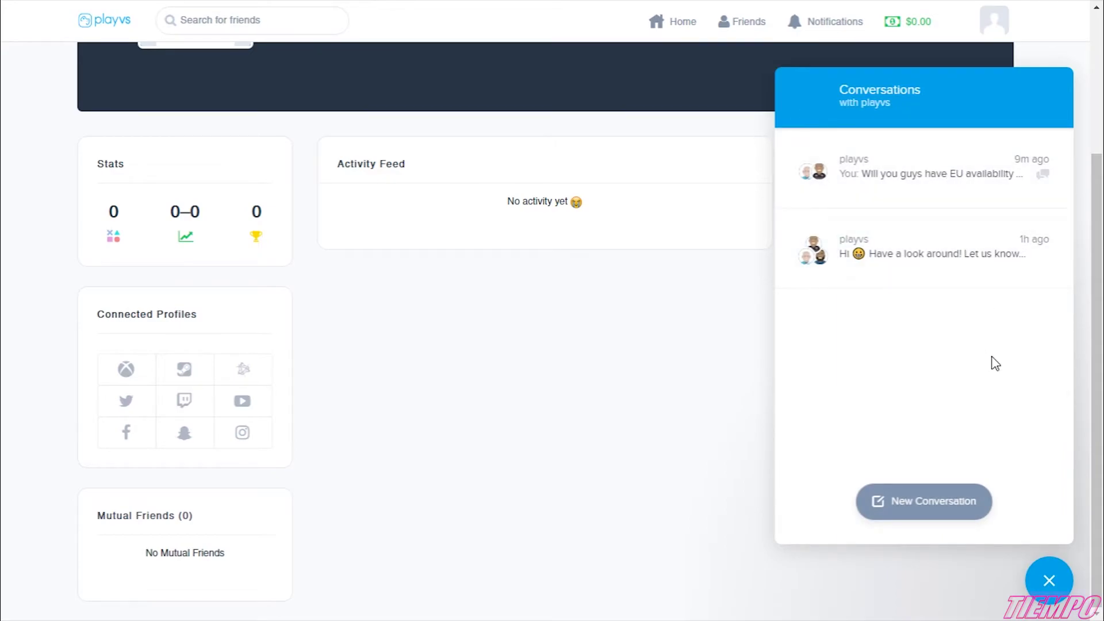
{"action": "left_click", "coordinate": [1042, 574]}
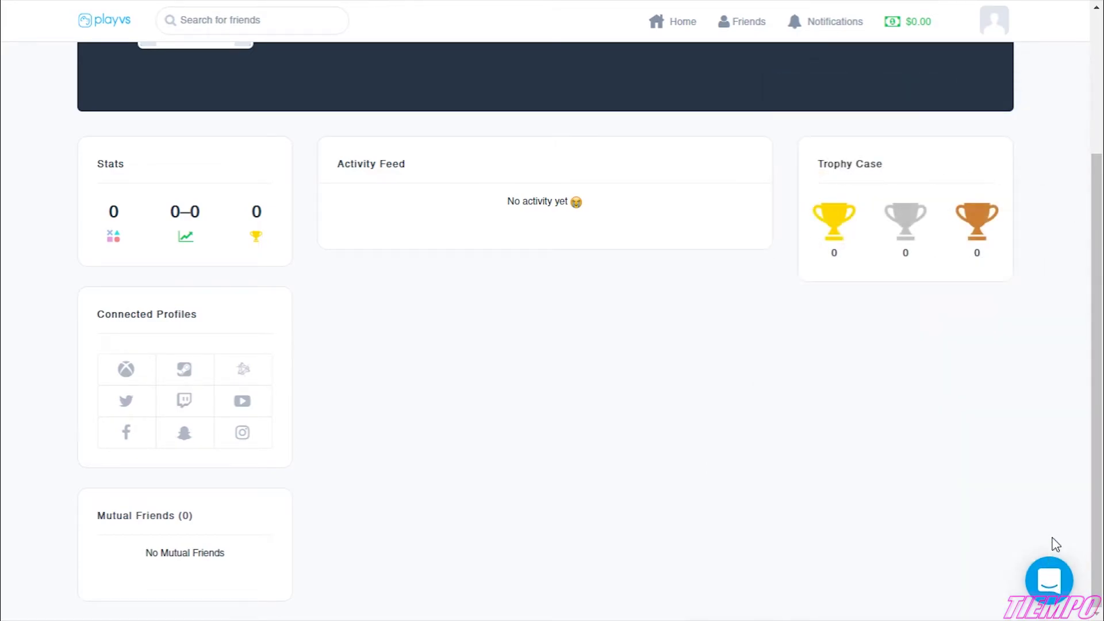
- Return to the home page and start creating a match from the list of open matches
{"action": "left_click_drag", "start_coordinate": [1100, 457], "coordinate": [1092, 318]}
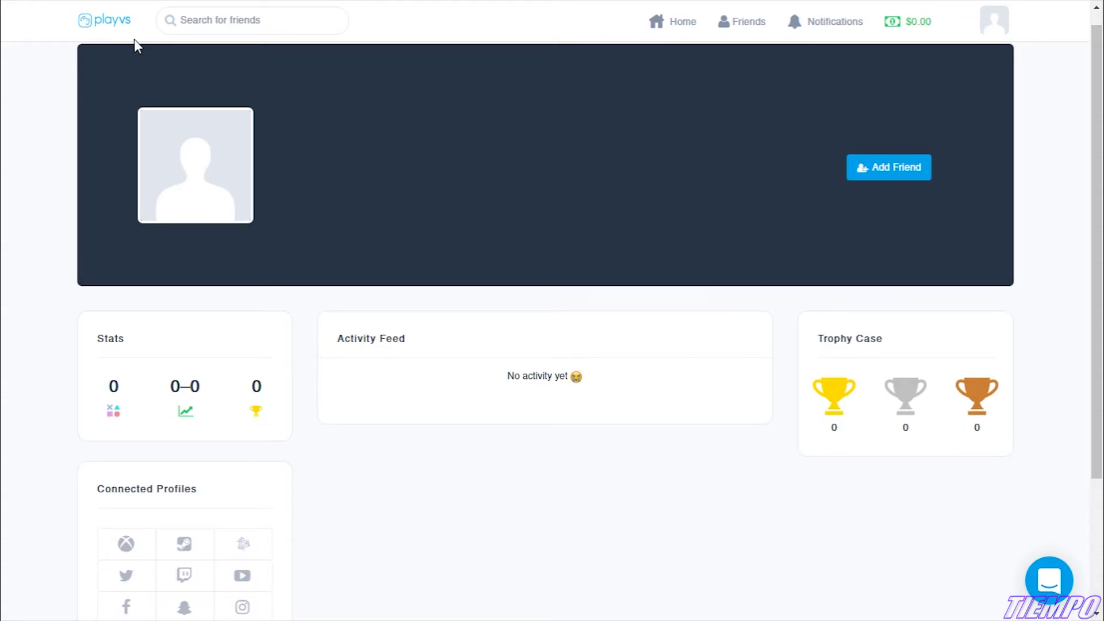
{"action": "left_click", "coordinate": [125, 23]}
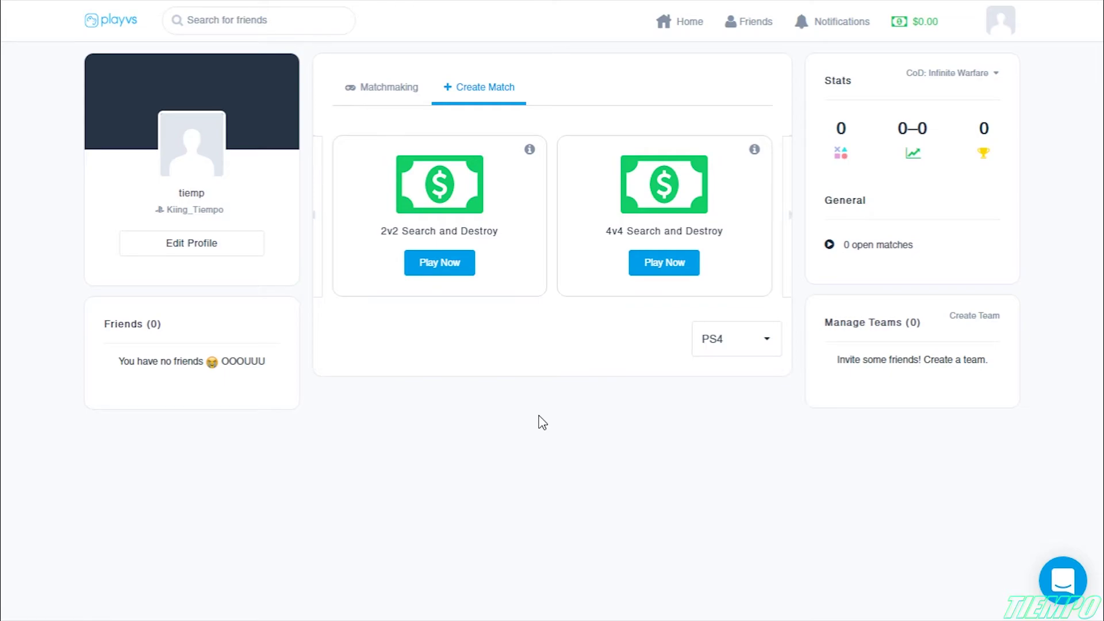
{"action": "left_click", "coordinate": [874, 255]}
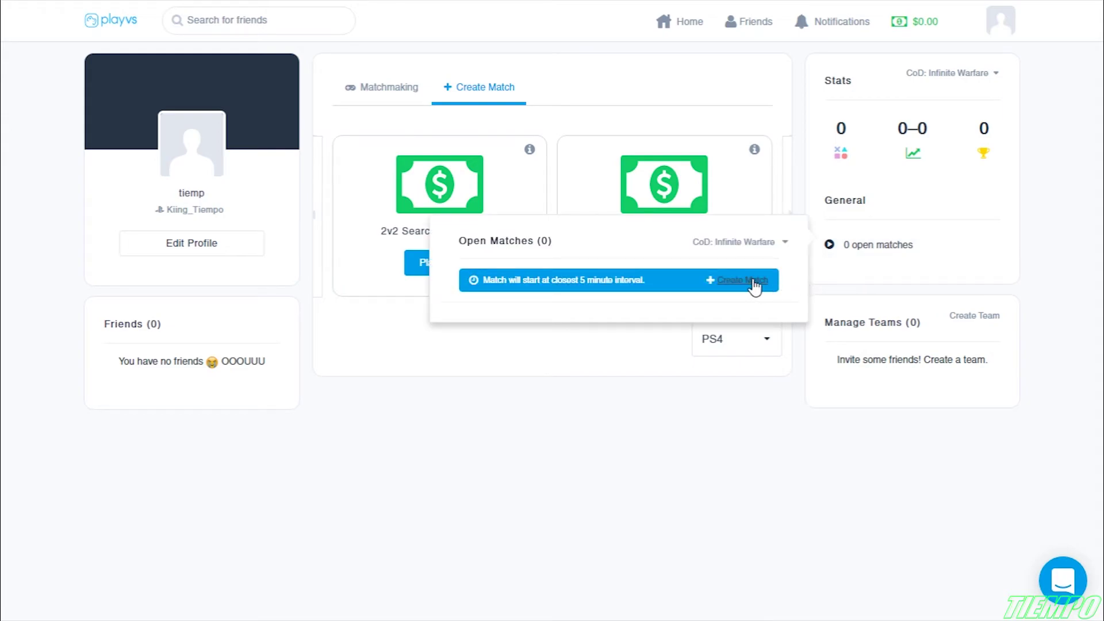
{"action": "left_click", "coordinate": [722, 283]}
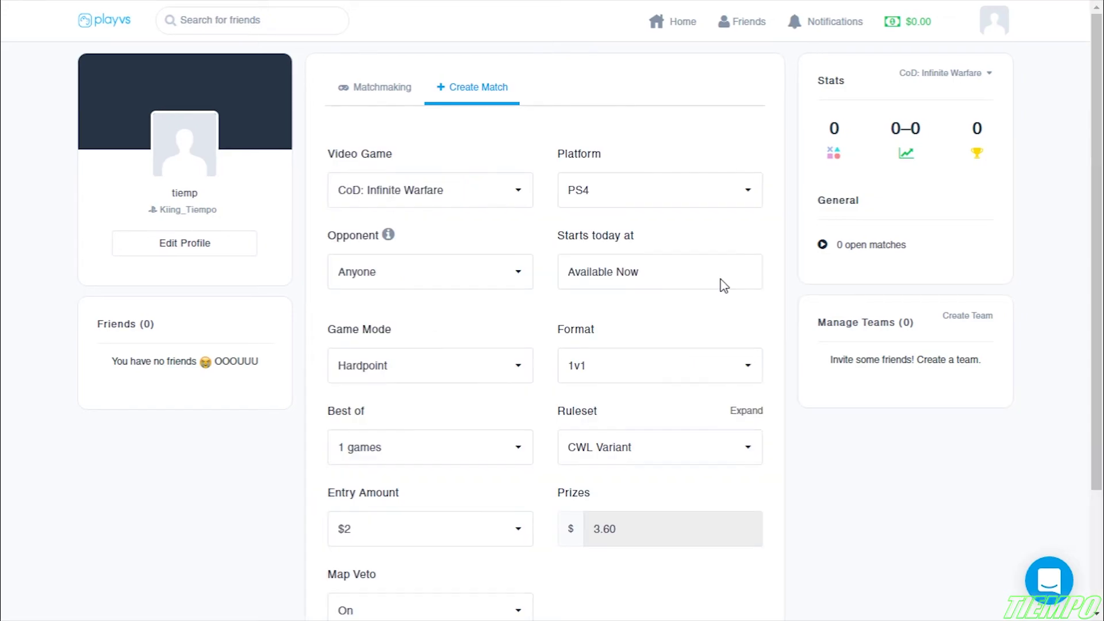